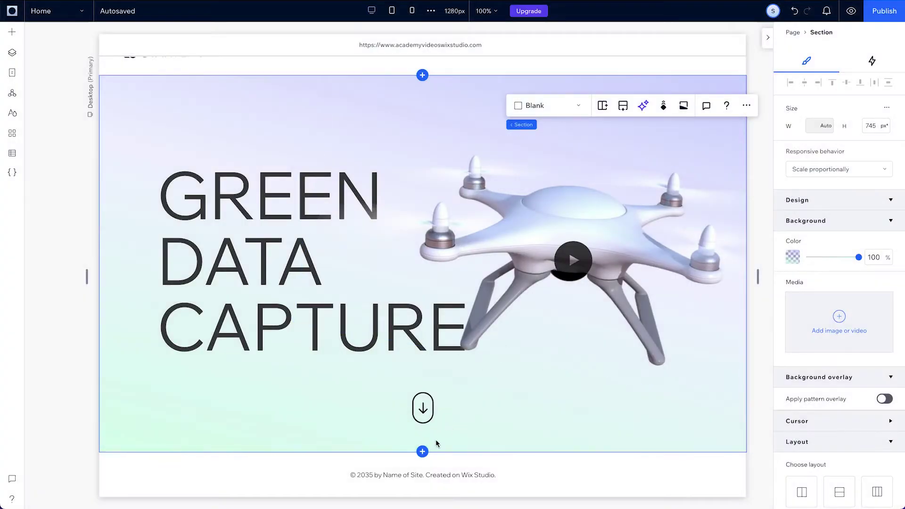
Add a Collage-layout section below the hero and lower the right divider to enlarge the upper cell
click(422, 452)
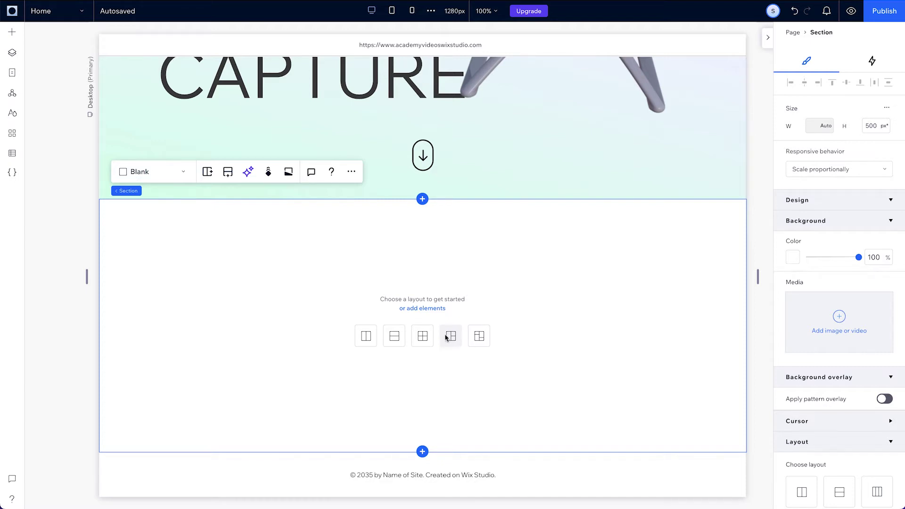
click(446, 337)
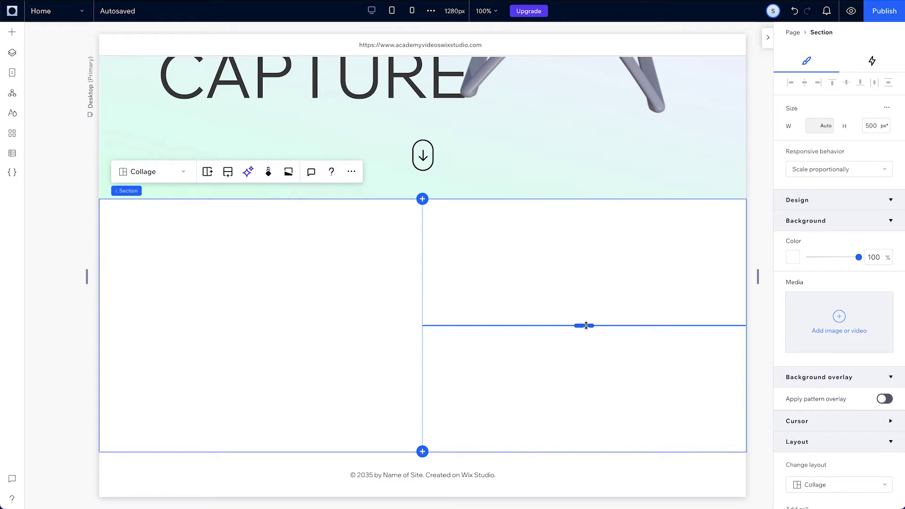
drag(586, 325, 586, 342)
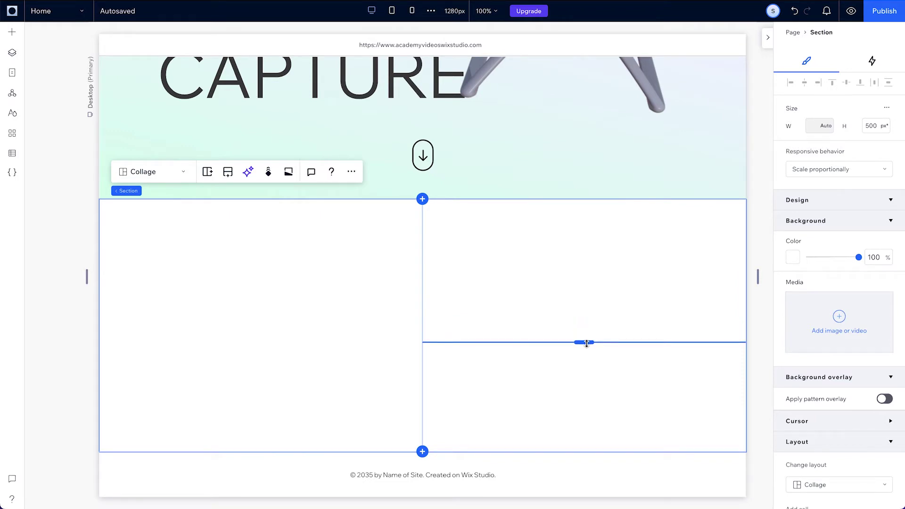
Link the section's four margins and set them to 5%
scroll(820, 413, down, 8)
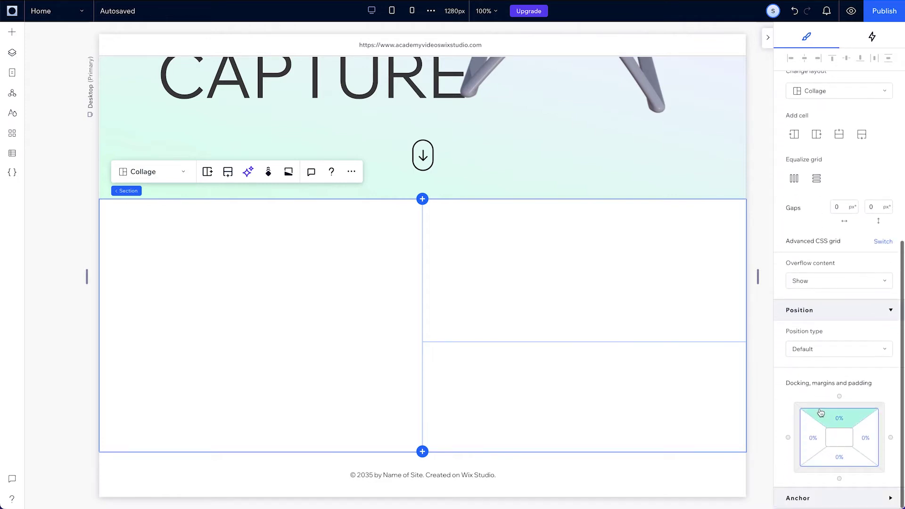
click(837, 419)
click(840, 446)
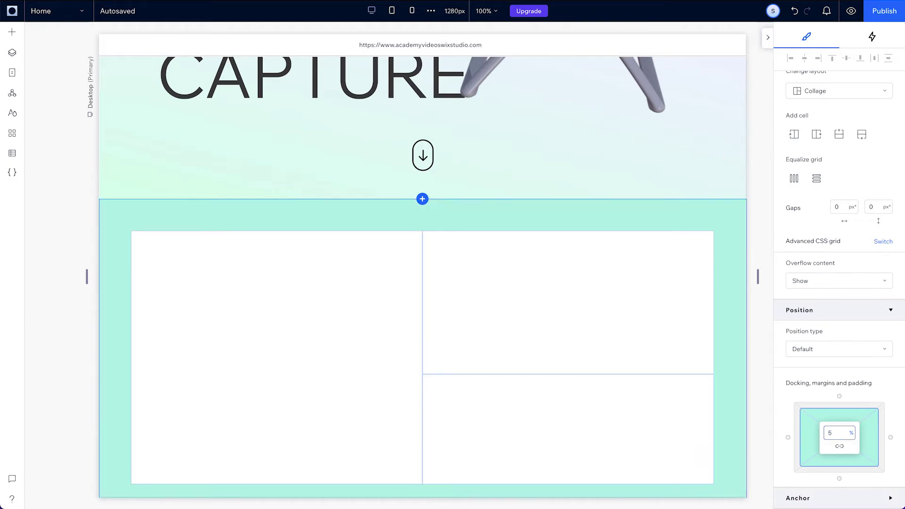
Fill the tall left cell with lavender and select its inner padding field
scroll(884, 394, up, 8)
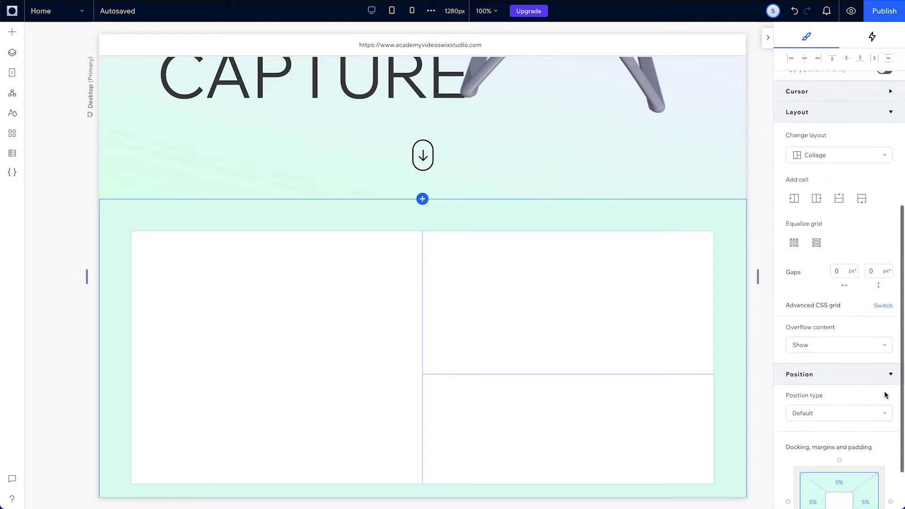
scroll(614, 425, down, 1)
click(337, 327)
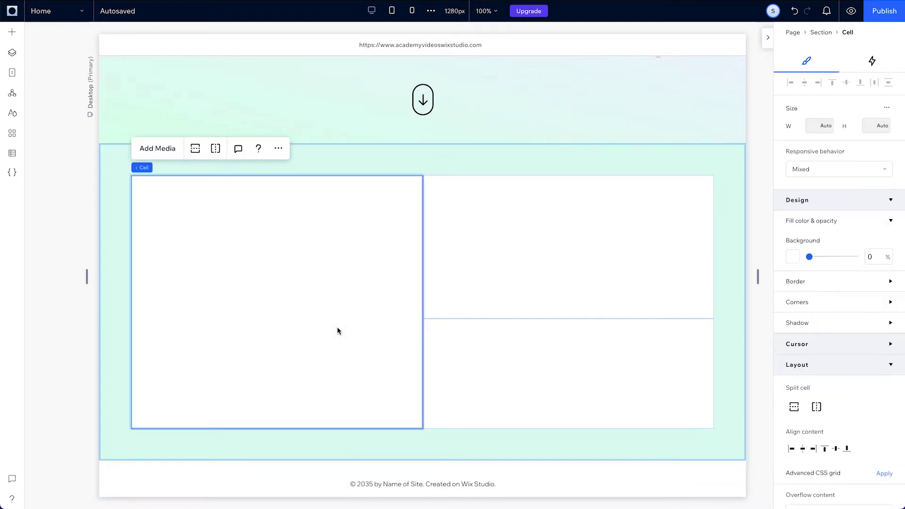
click(793, 258)
click(804, 361)
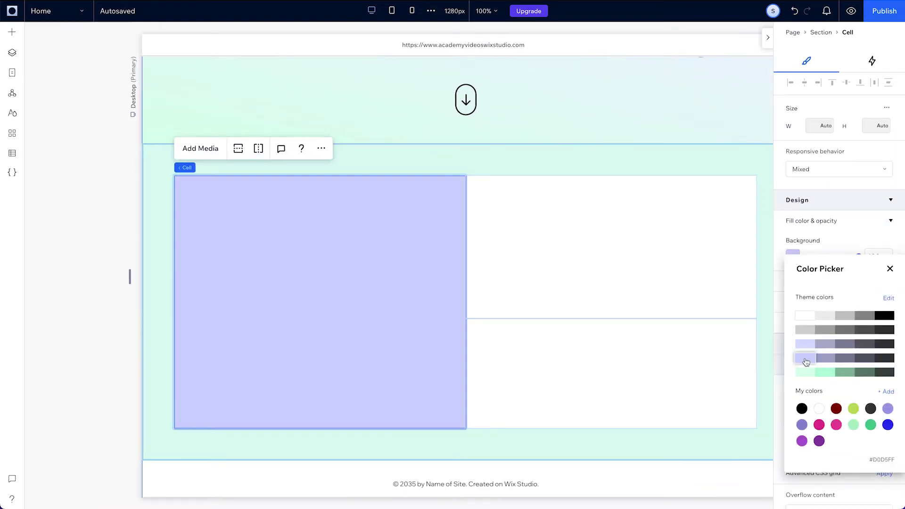
click(888, 266)
scroll(832, 414, down, 5)
scroll(832, 414, down, 2)
click(839, 417)
Apply 4.7% cell padding and drag in the About heading and description text
text(4.7)
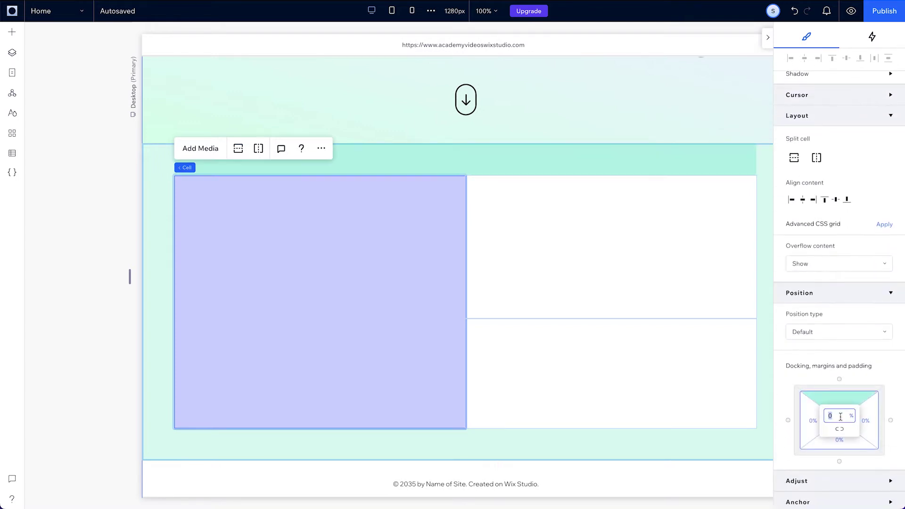
click(12, 31)
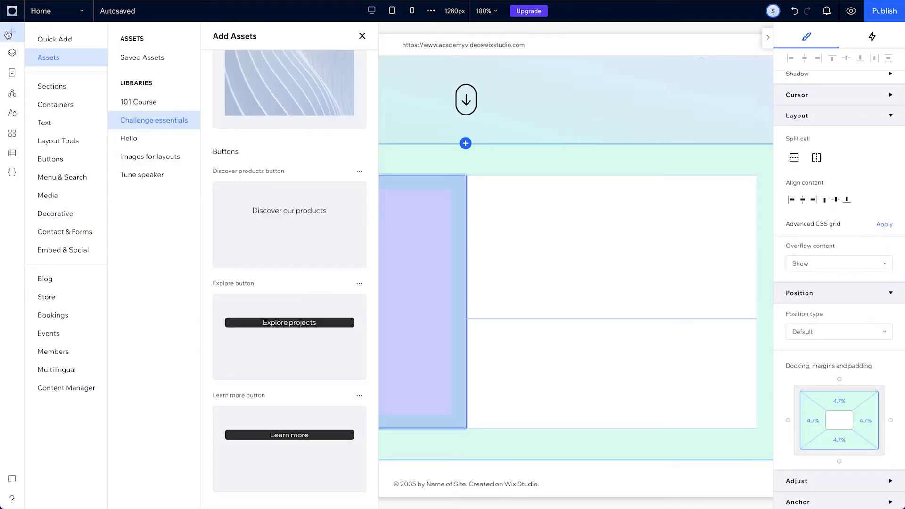
scroll(289, 283, down, 5)
scroll(290, 283, up, 10)
drag(351, 312, 304, 298)
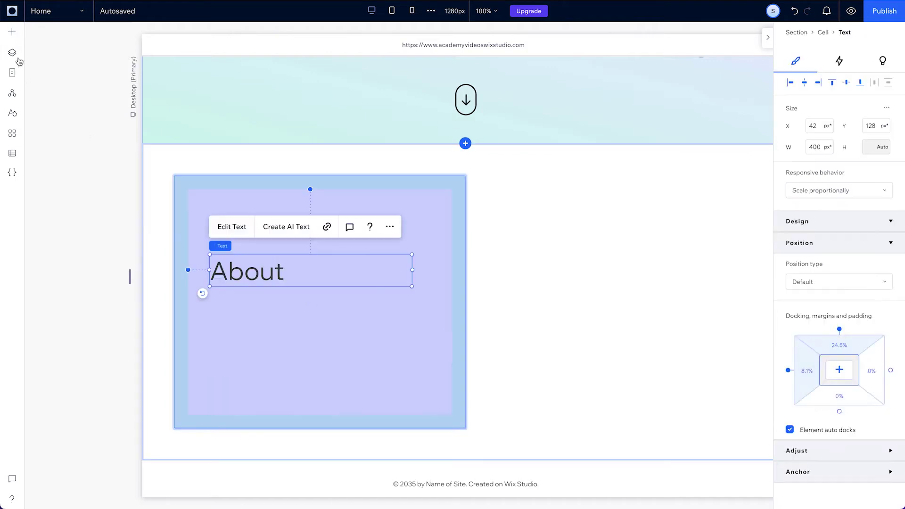
drag(299, 193, 317, 330)
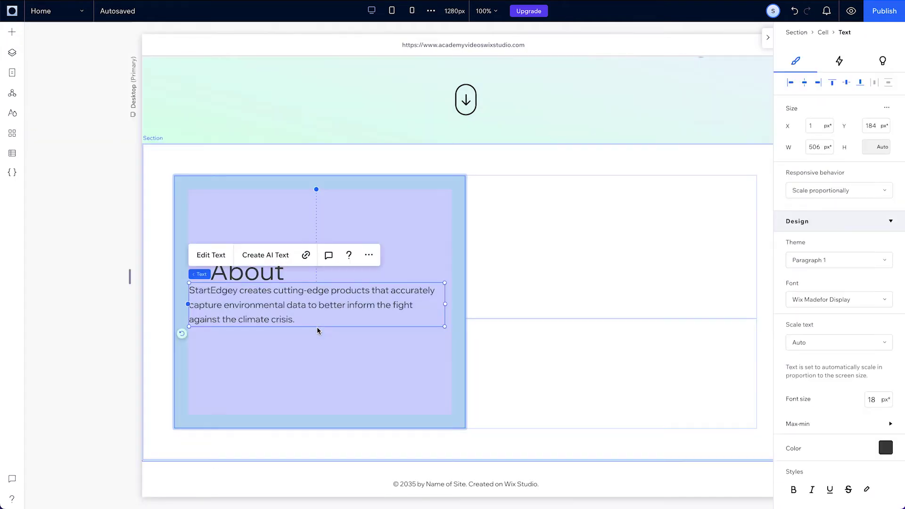
Add the Learn more and Discover our products buttons below the description
scroll(257, 316, down, 15)
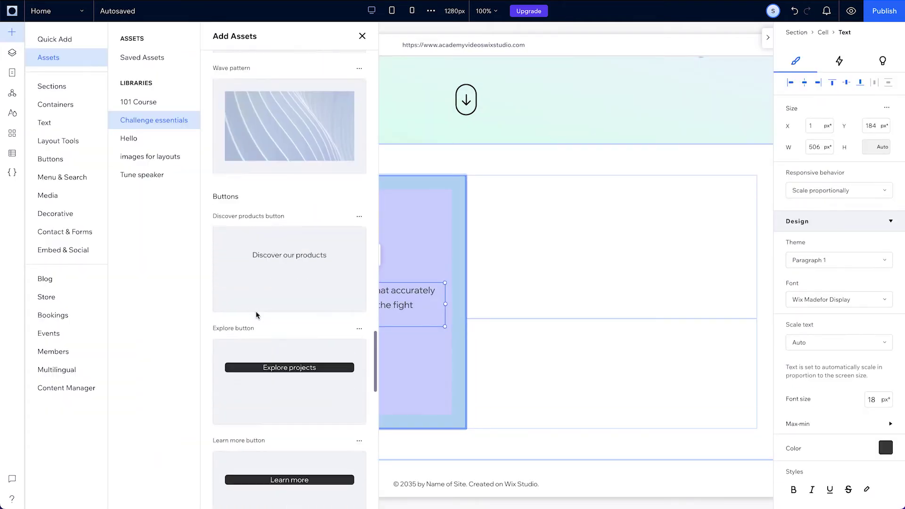
drag(293, 414, 253, 349)
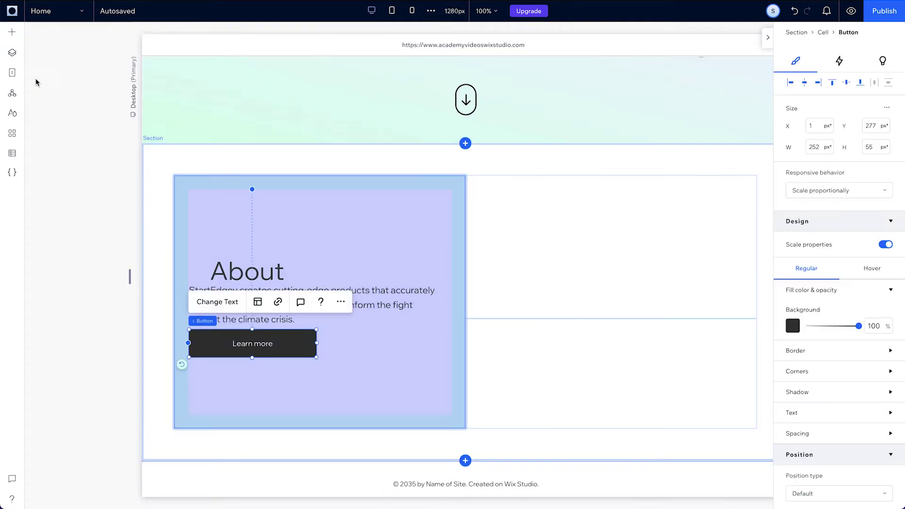
drag(317, 287, 384, 347)
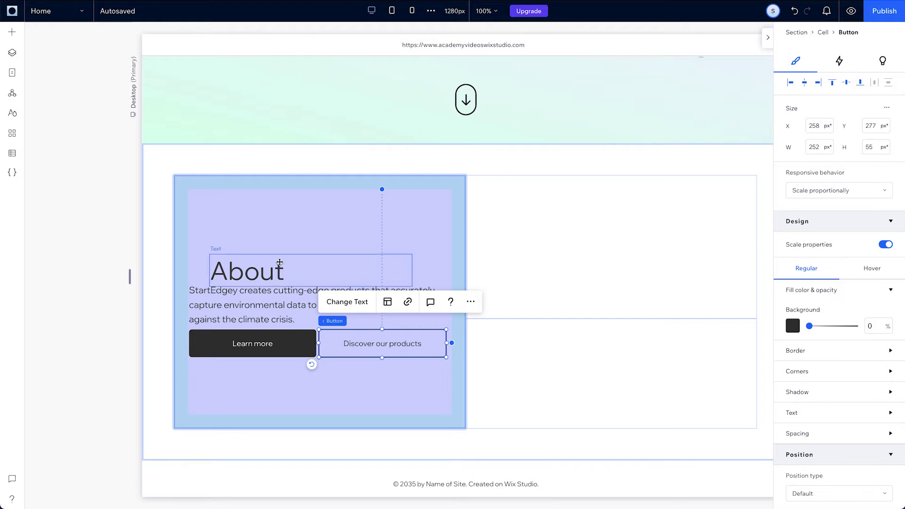
Expand the About heading's min/max size settings and make the paragraph wrap
click(267, 269)
click(870, 425)
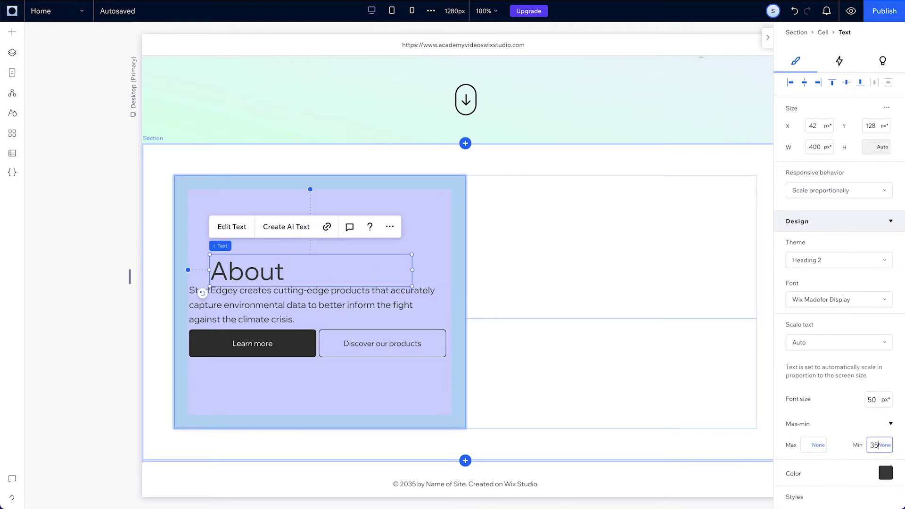
click(389, 317)
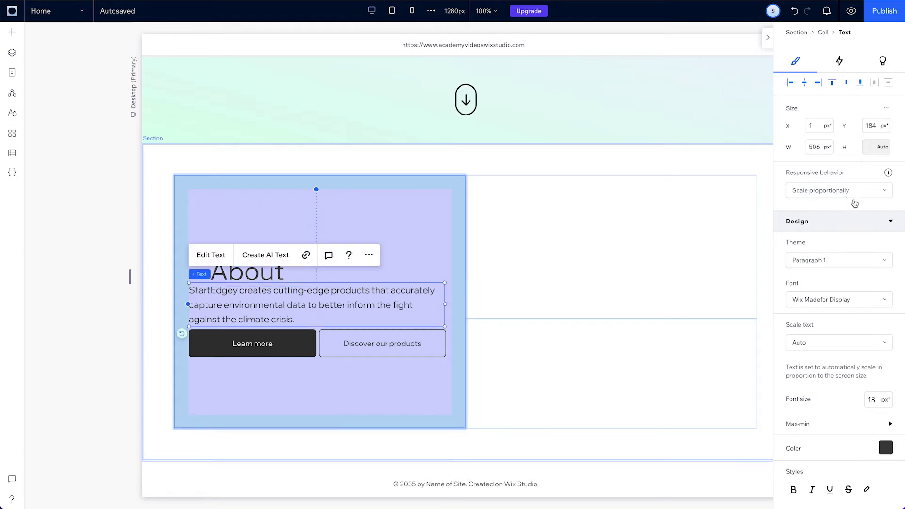
click(855, 191)
click(847, 209)
Stack the Learn more and Discover our products buttons side by side, 5 px apart
click(264, 343)
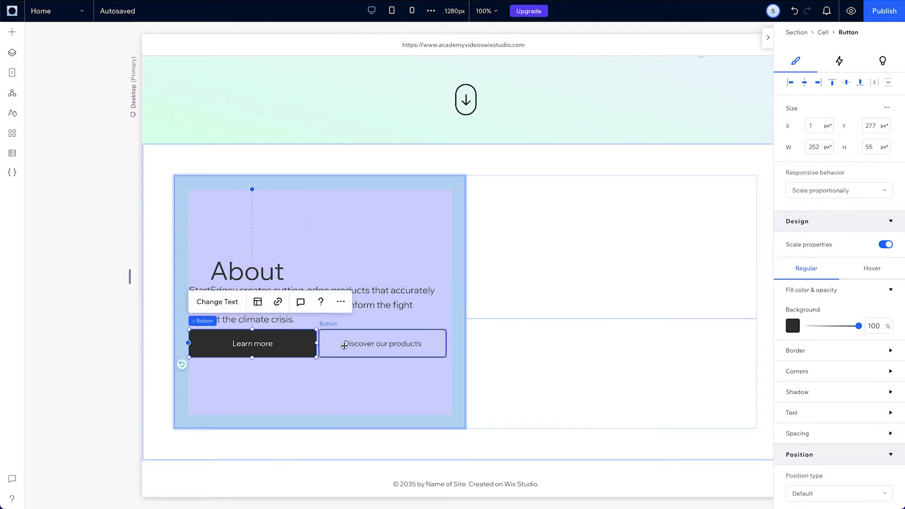
shift+click(343, 345)
click(219, 310)
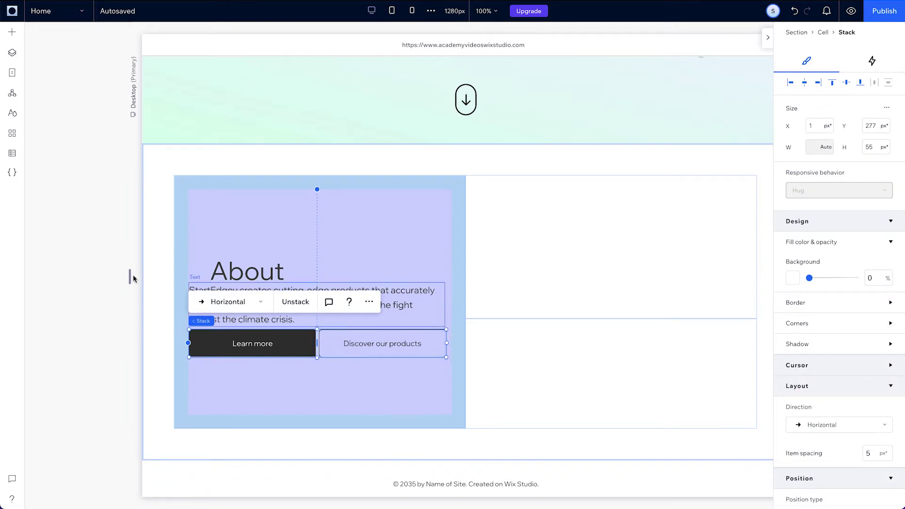
Group the About heading, description and button row into one vertical stack
mouse_move(131, 276)
mouse_down()
mouse_move(202, 288)
mouse_move(123, 291)
mouse_up()
shift+click(257, 304)
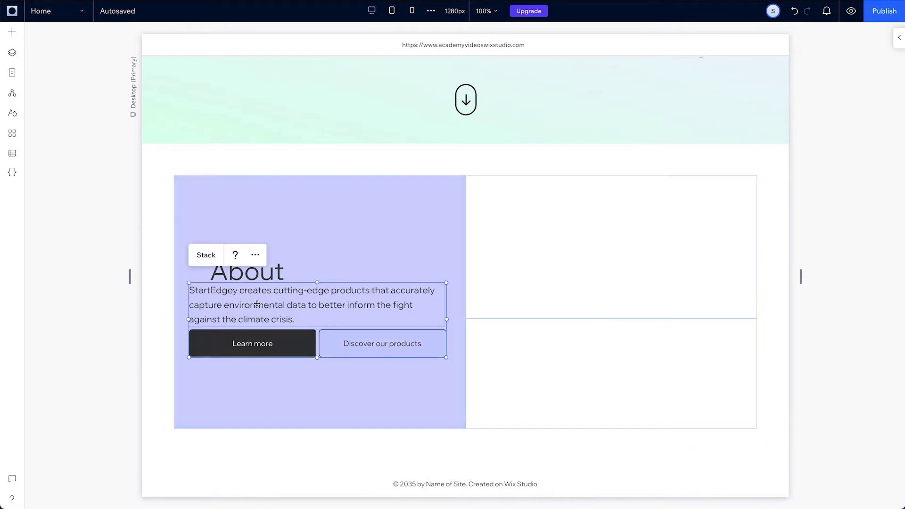
shift+click(241, 278)
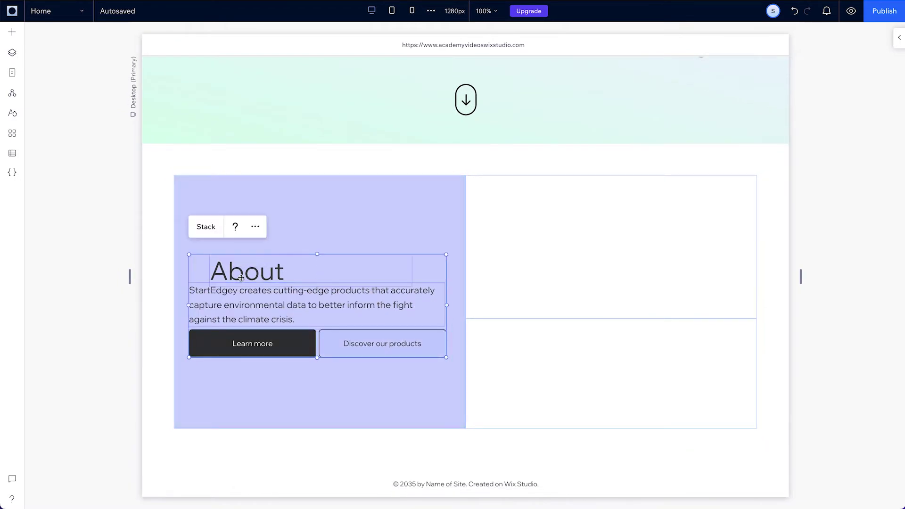
click(206, 228)
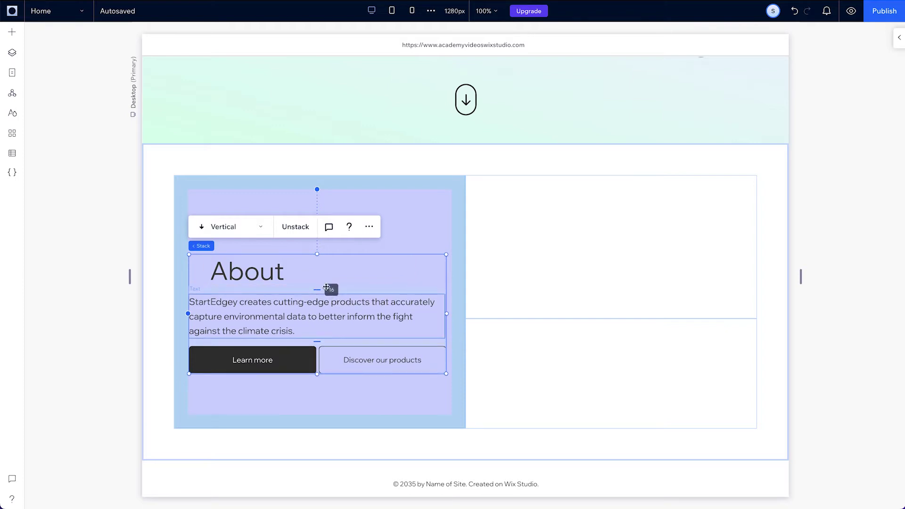
Left-align the stack's items, dock it bottom-left, and give it a 15.5% top margin
click(897, 43)
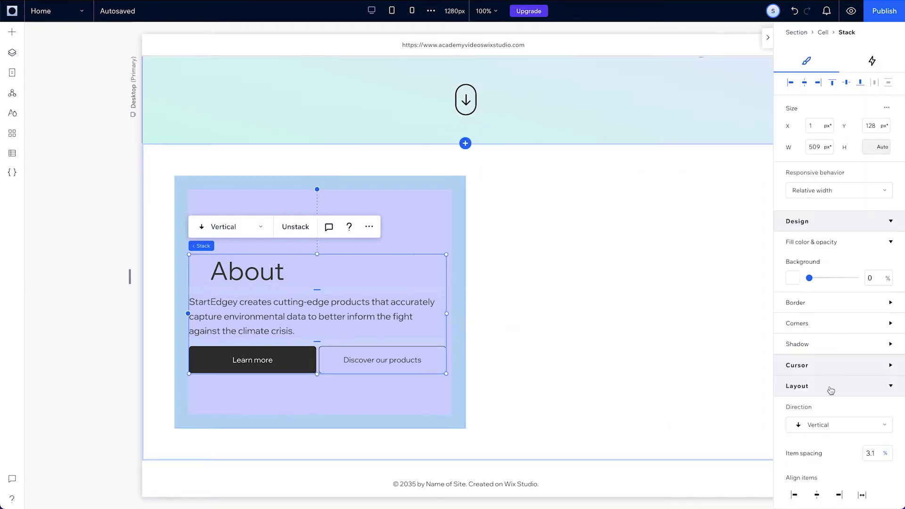
click(795, 495)
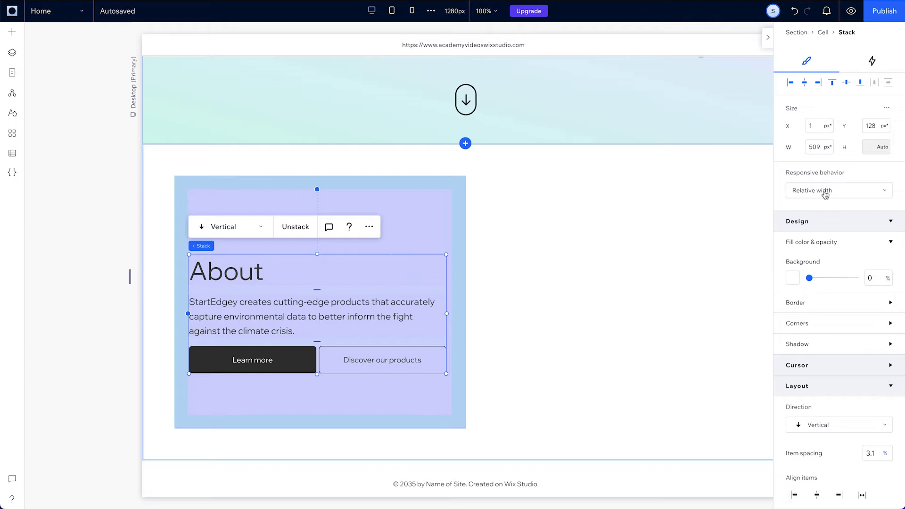
click(792, 84)
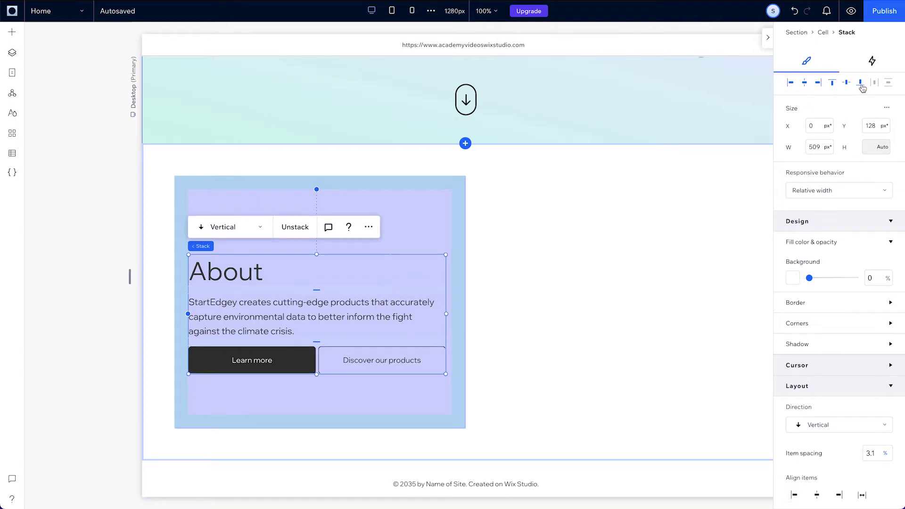
click(860, 84)
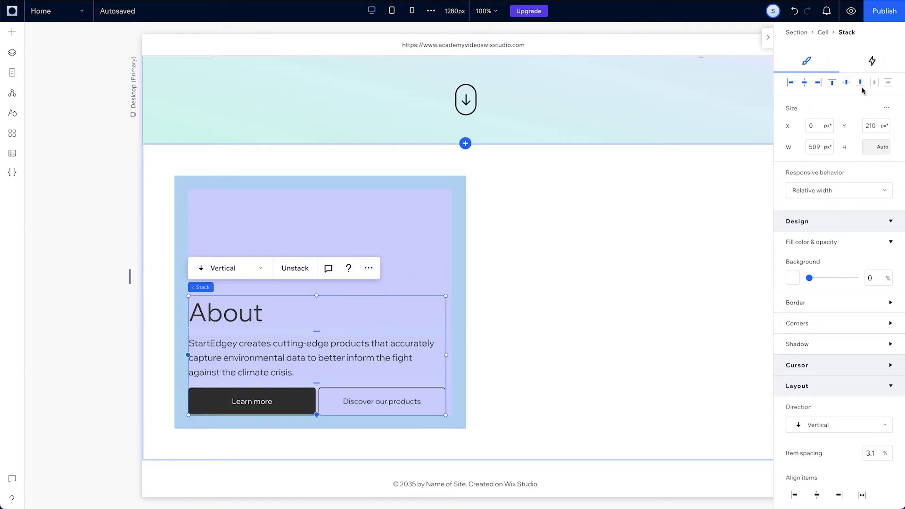
scroll(841, 426, down, 4)
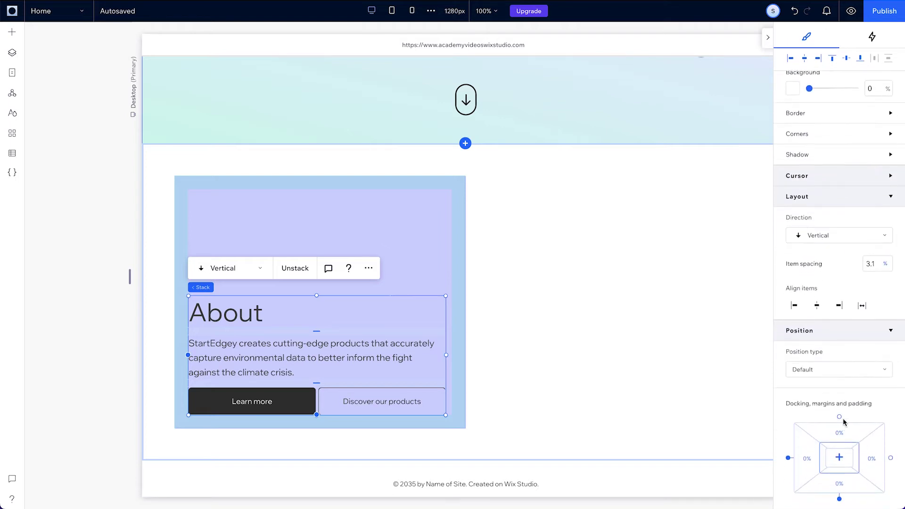
click(841, 441)
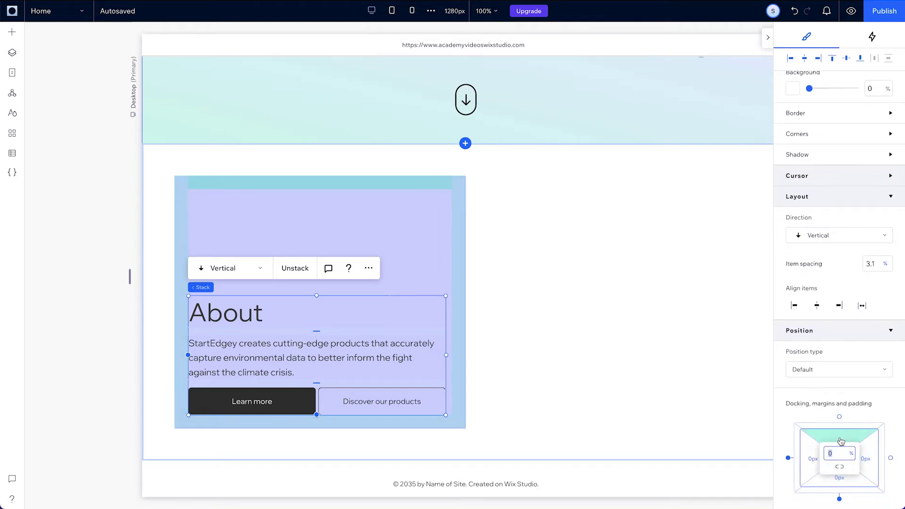
key(Return)
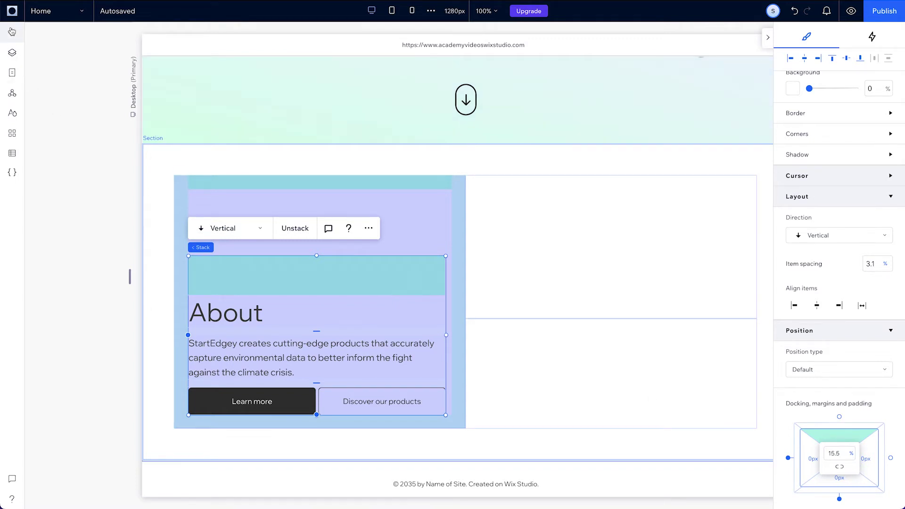
Place the S logo in the About cell, aligned to its top-left corner
click(12, 31)
scroll(229, 283, down, 10)
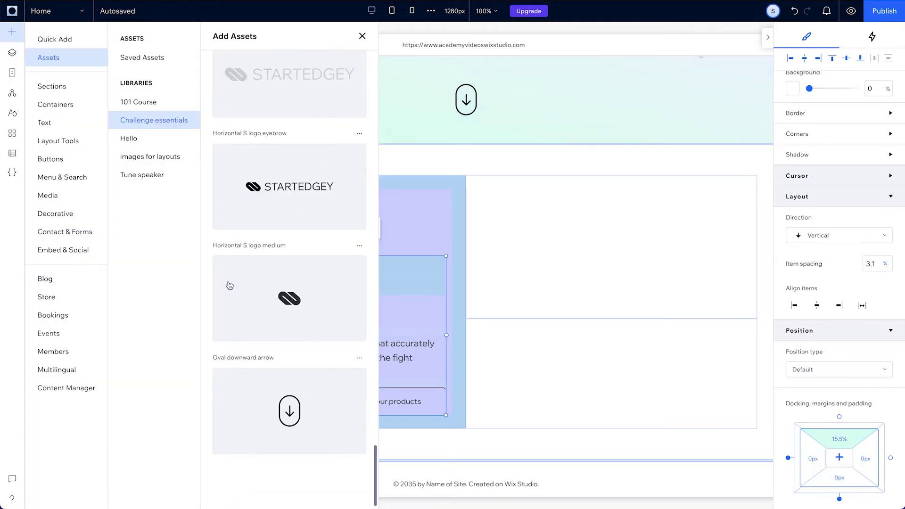
drag(230, 286, 259, 214)
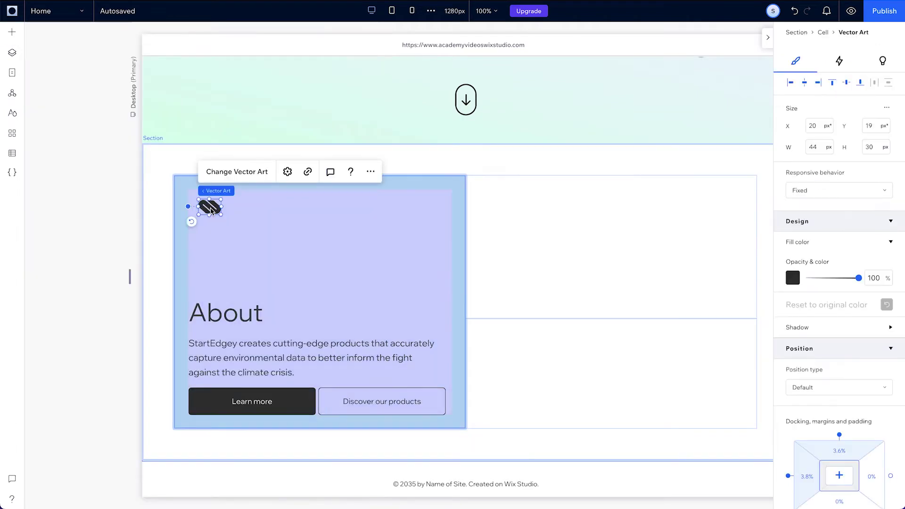
click(833, 83)
click(790, 83)
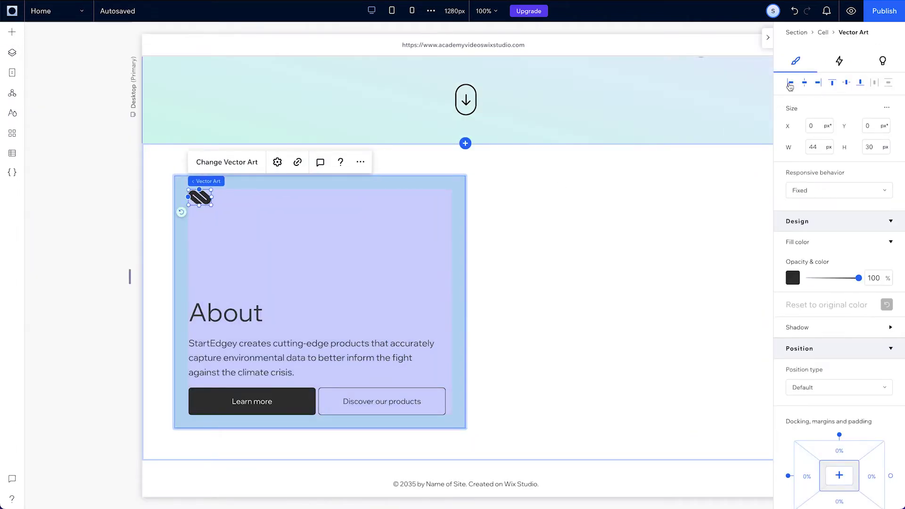
Give the lower-right cell a dark grey background and 4.7% margins on all sides
click(659, 359)
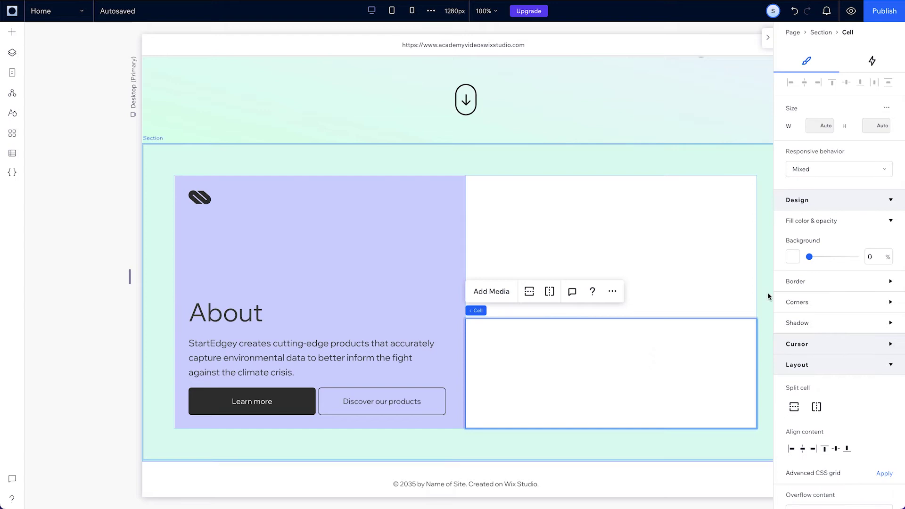
click(792, 258)
click(885, 338)
click(889, 275)
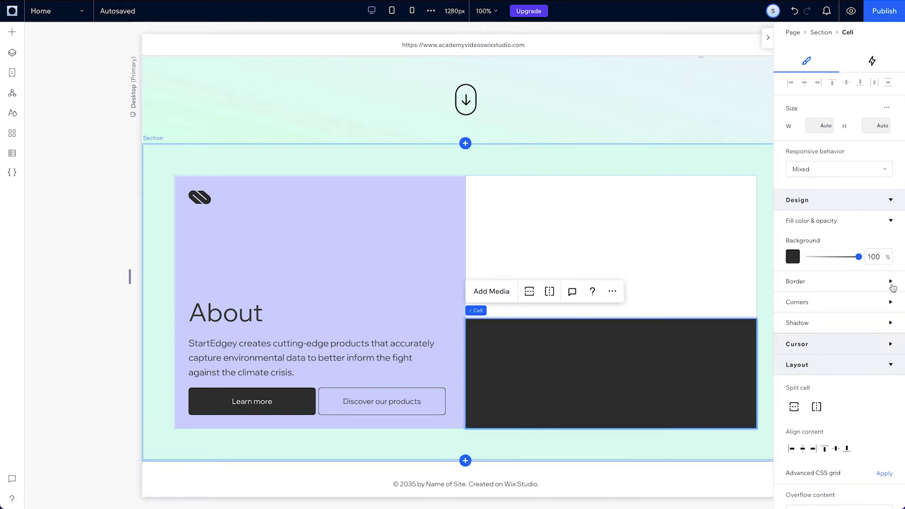
scroll(880, 289, down, 5)
click(849, 405)
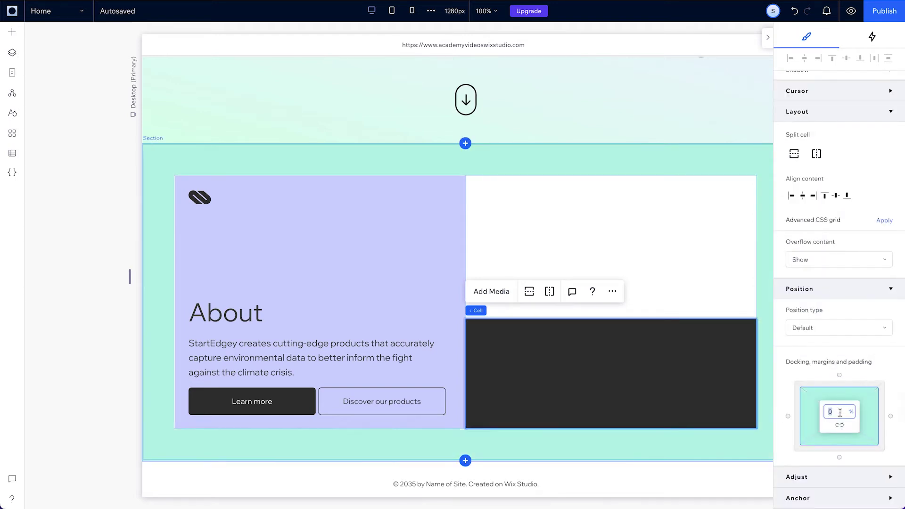
text(4.7)
key(Return)
Add the Net zero tech heading and move it into the dark cell
click(11, 31)
scroll(243, 376, down, 10)
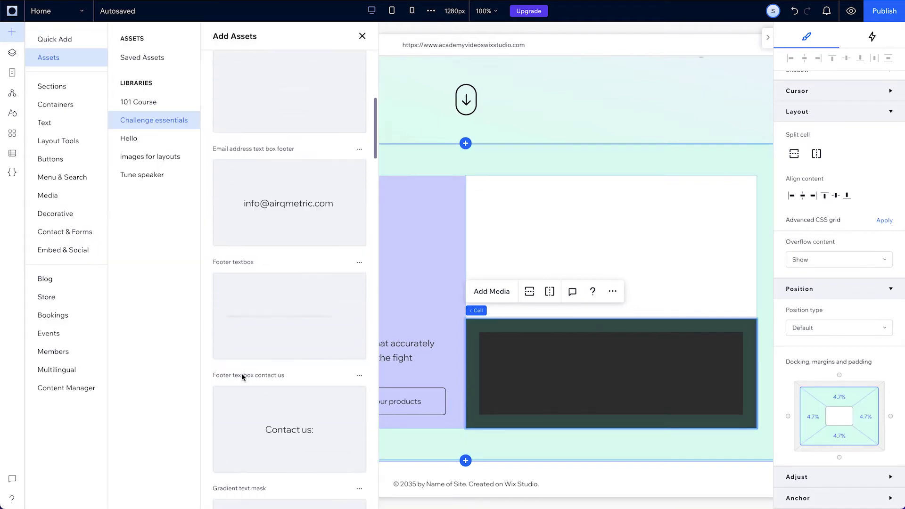
drag(243, 377, 553, 366)
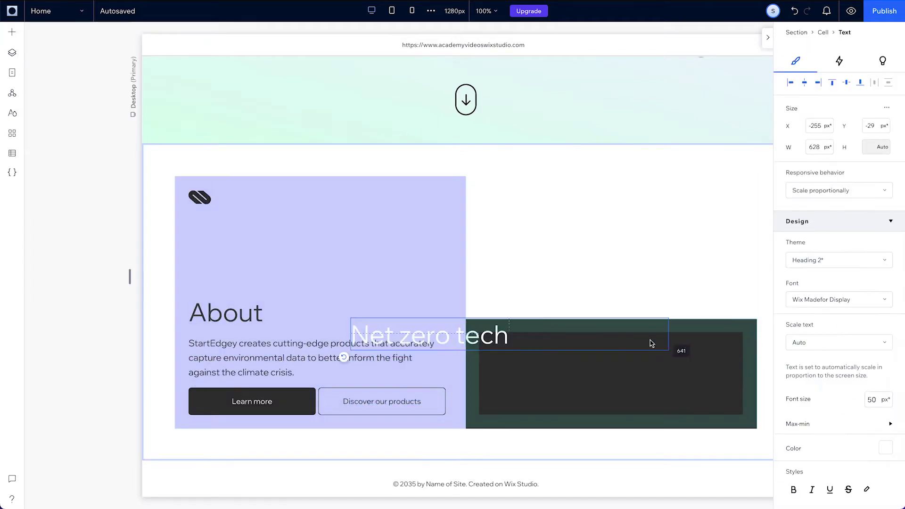
drag(405, 337, 503, 349)
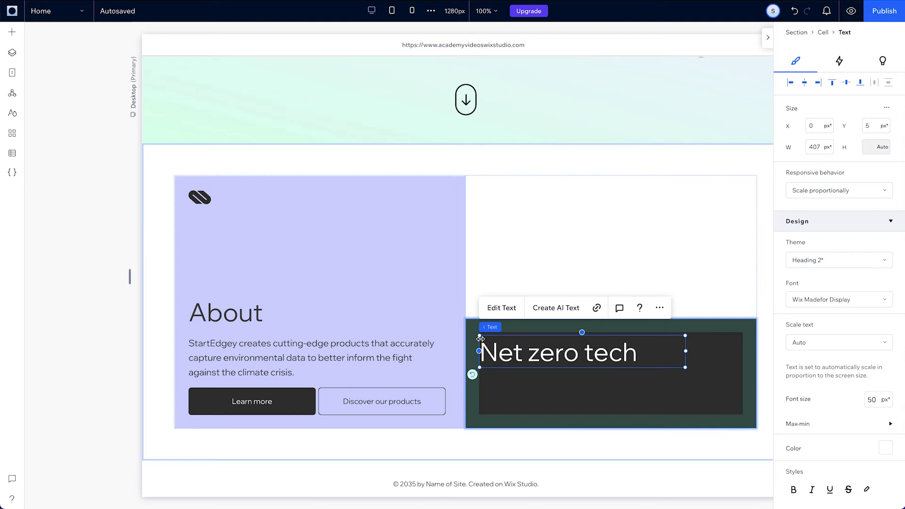
Add the descriptive paragraph below the heading and narrow it to 479 px
click(12, 33)
scroll(288, 373, down, 1)
drag(288, 373, 541, 400)
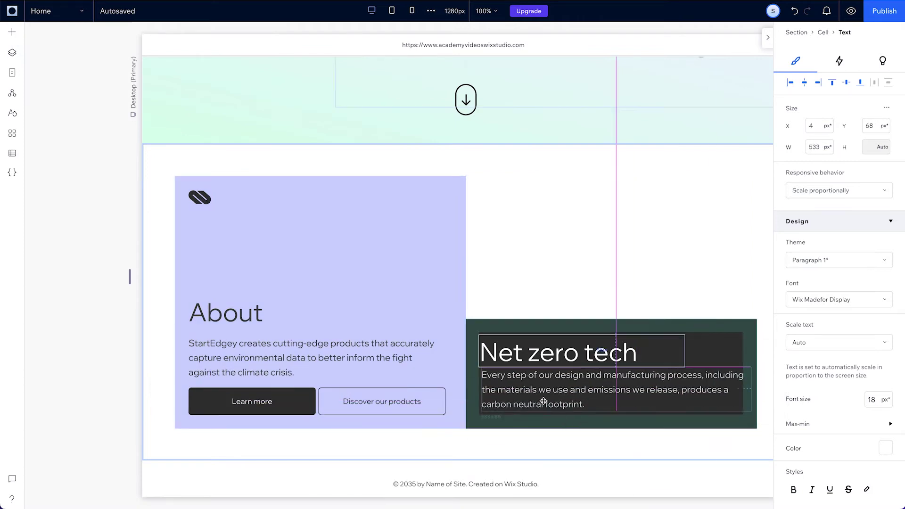
drag(750, 390, 723, 389)
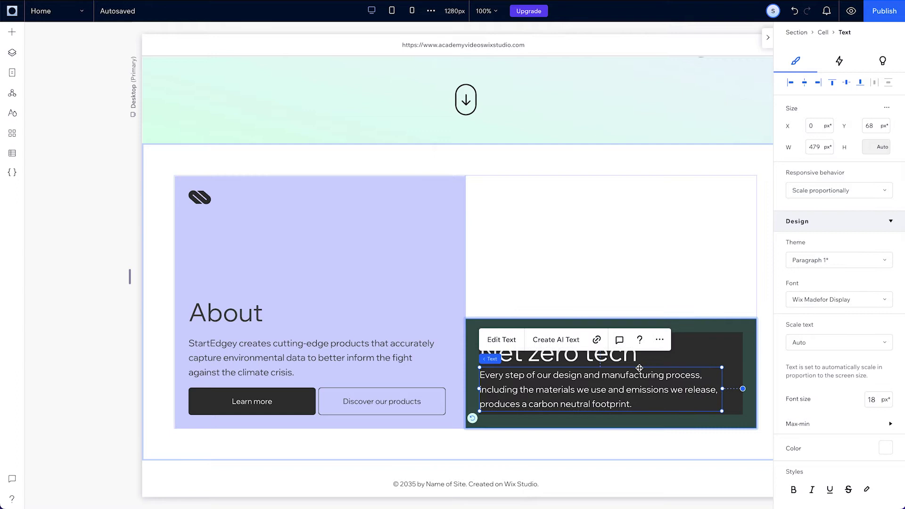
Set the heading's minimum size to 35 and make the paragraph wrap
click(616, 358)
click(836, 427)
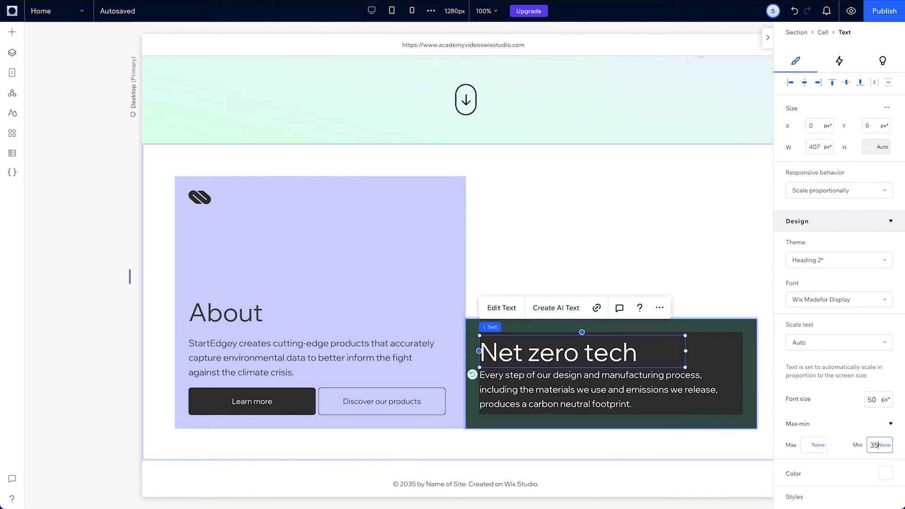
click(669, 391)
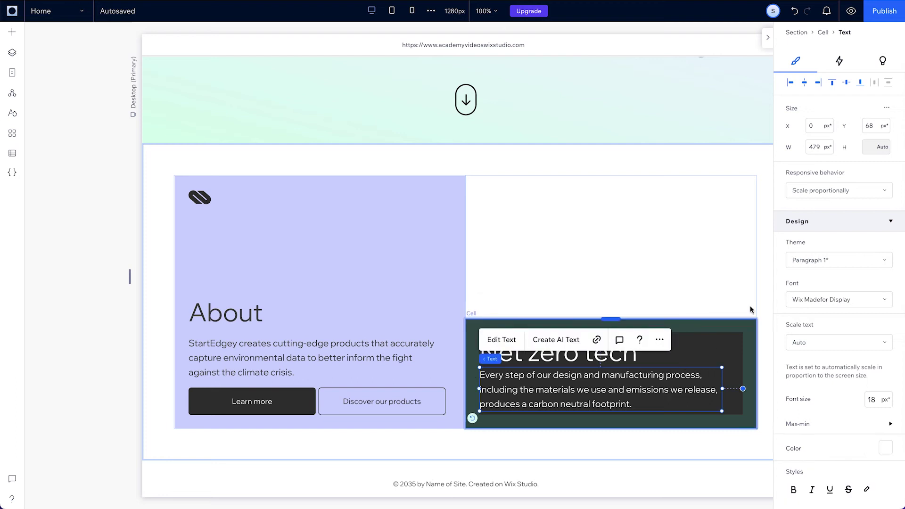
click(814, 194)
click(816, 207)
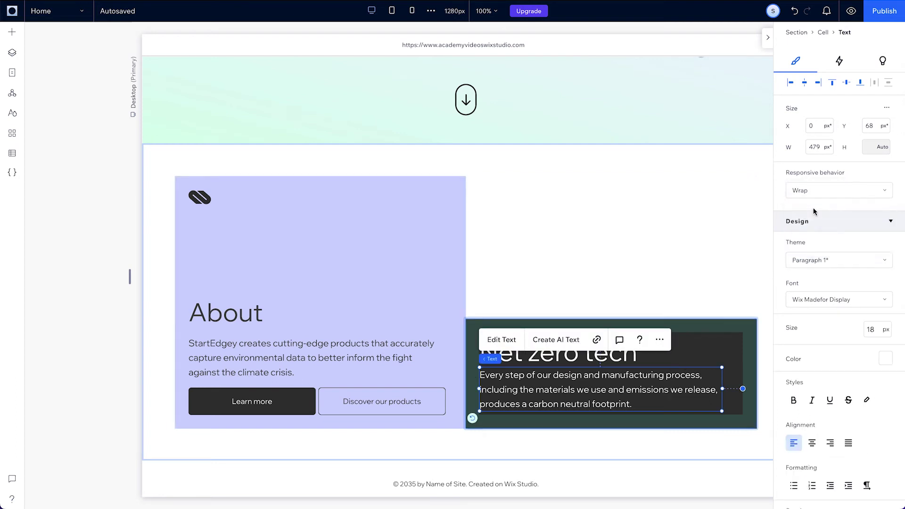
Stack heading and paragraph vertically with 3.3% spacing, centred vertically in the cell
shift+click(556, 357)
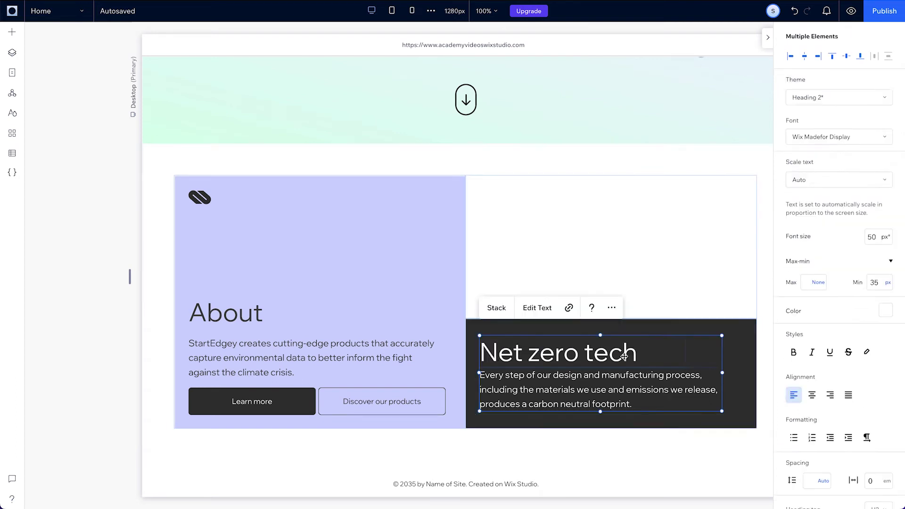
click(497, 308)
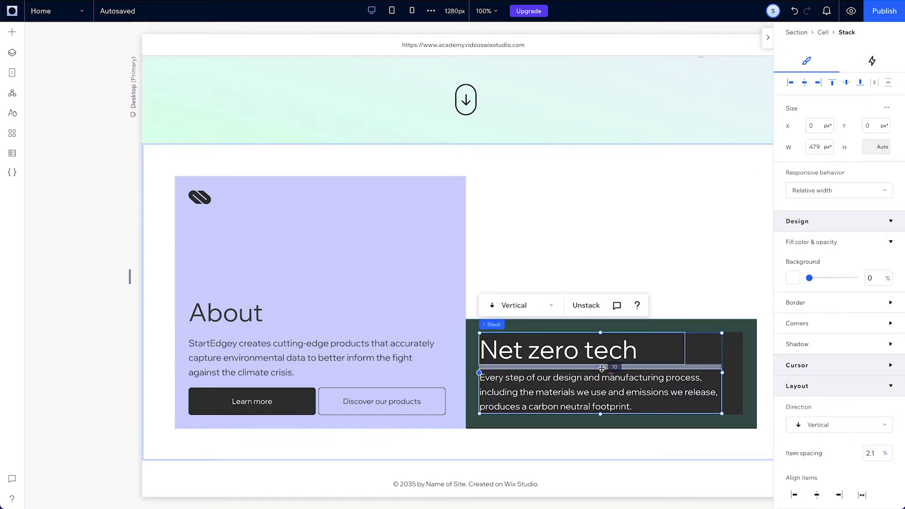
drag(602, 369, 601, 371)
click(847, 85)
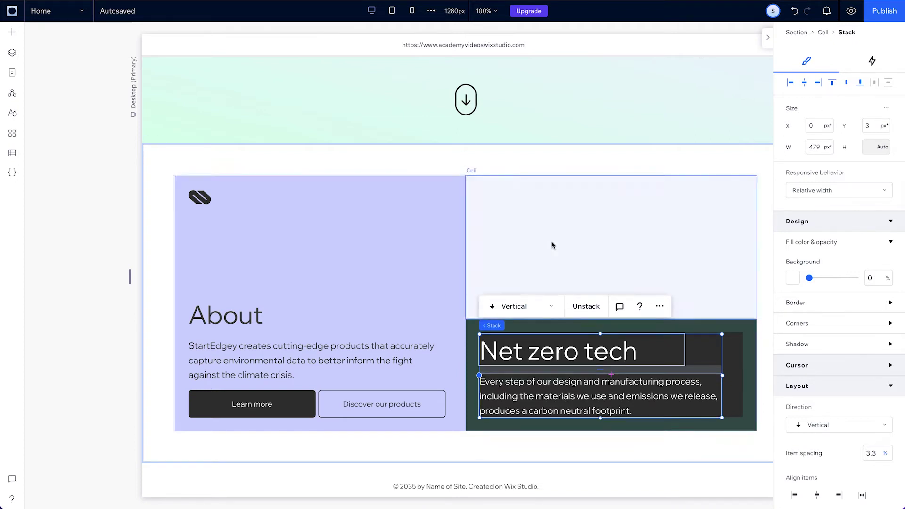
Fill the upper-right cell with the Essential Waves image and view its 6 px corner settings
click(492, 189)
click(490, 147)
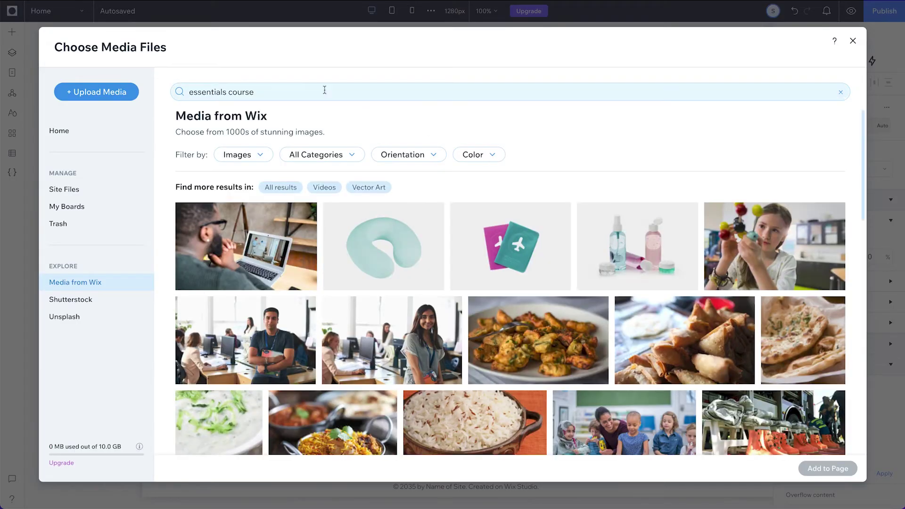
click(258, 93)
scroll(425, 225, down, 15)
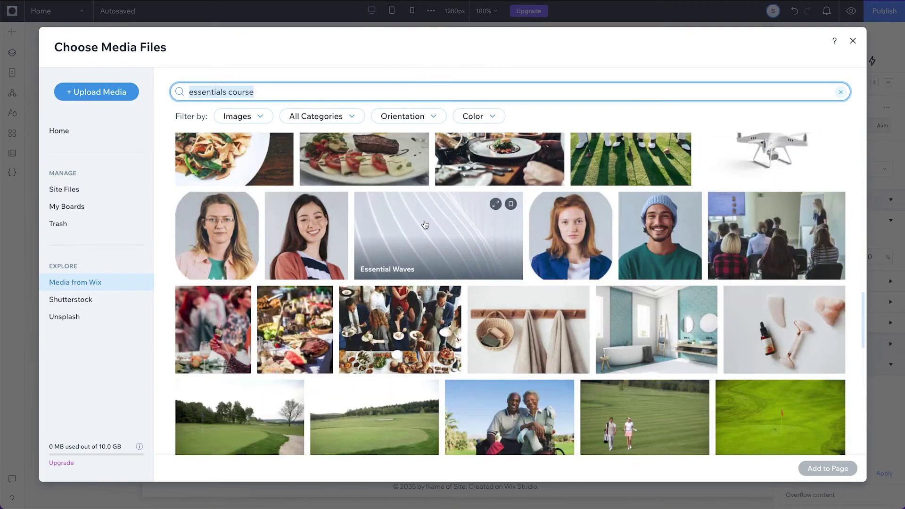
double_click(424, 225)
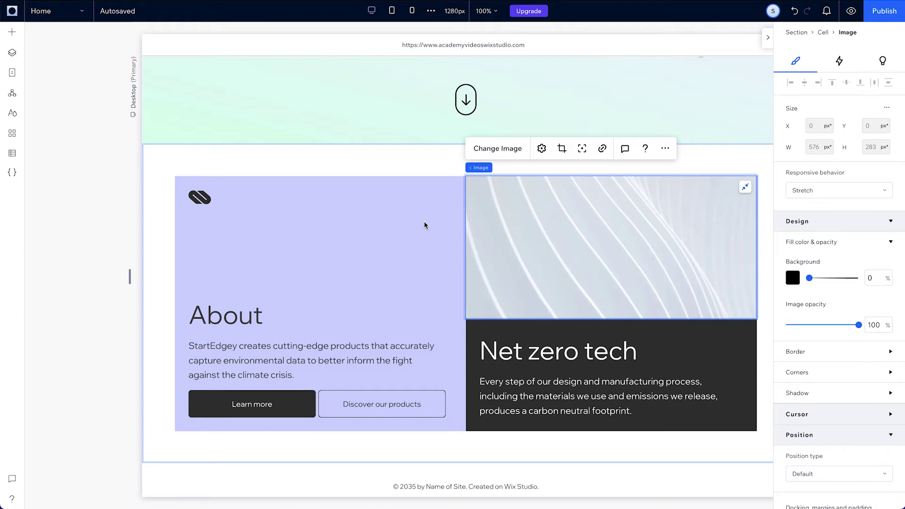
click(804, 373)
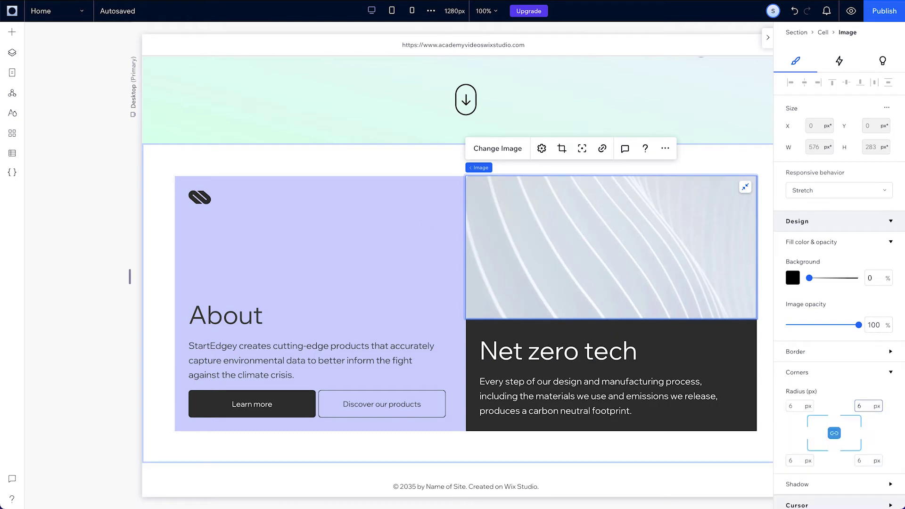
Select the whole section and edit the gap between its collage cells
click(697, 327)
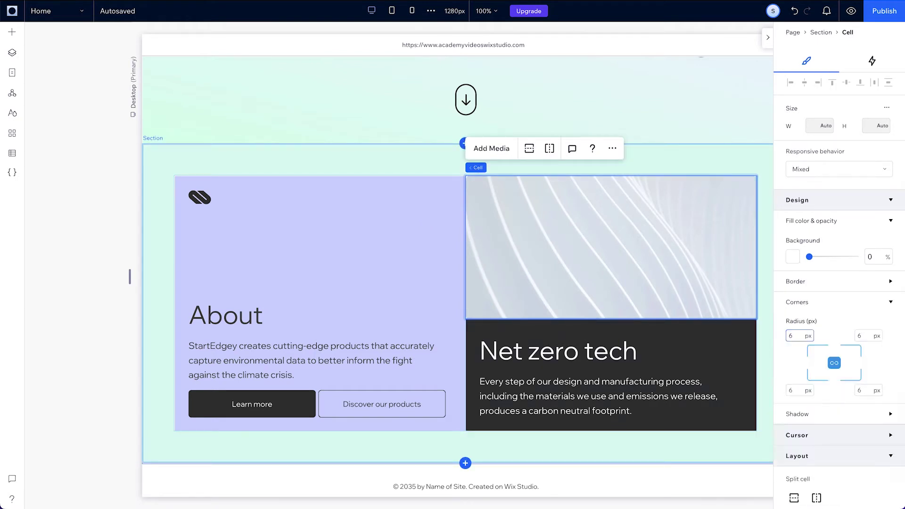
click(476, 325)
click(459, 266)
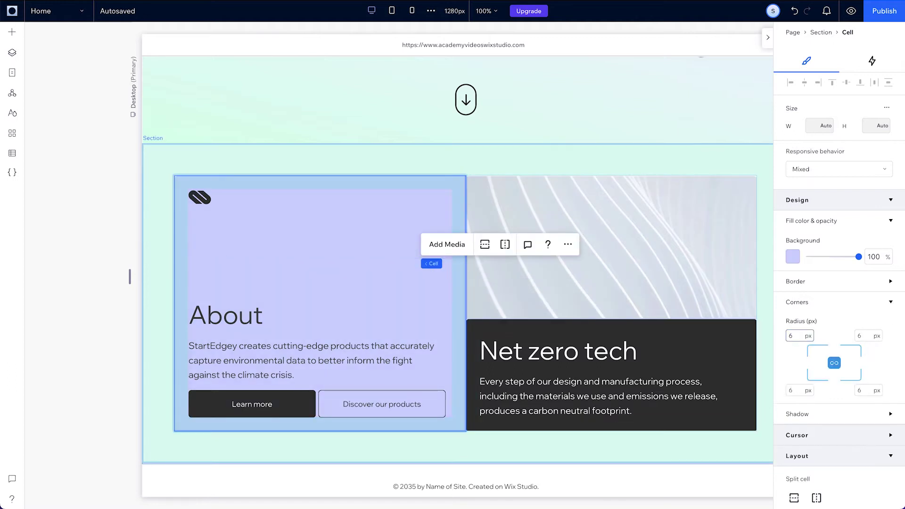
click(434, 265)
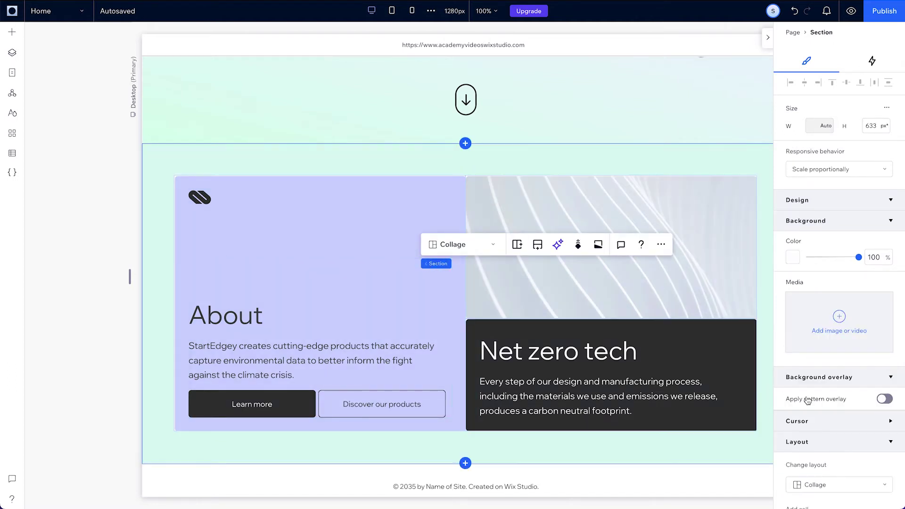
scroll(807, 397, down, 5)
click(840, 412)
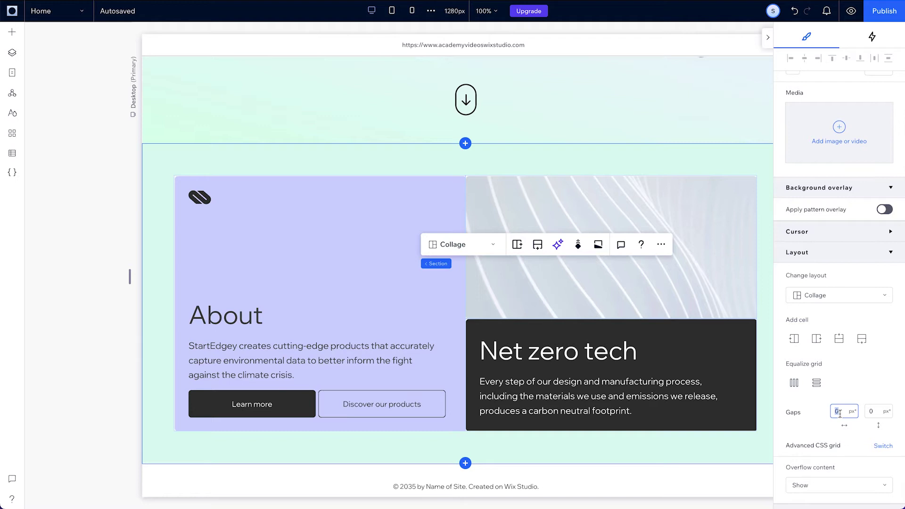
Apply the 7 px cell gap, then stack the tablet About buttons vertically at full width
text(7)
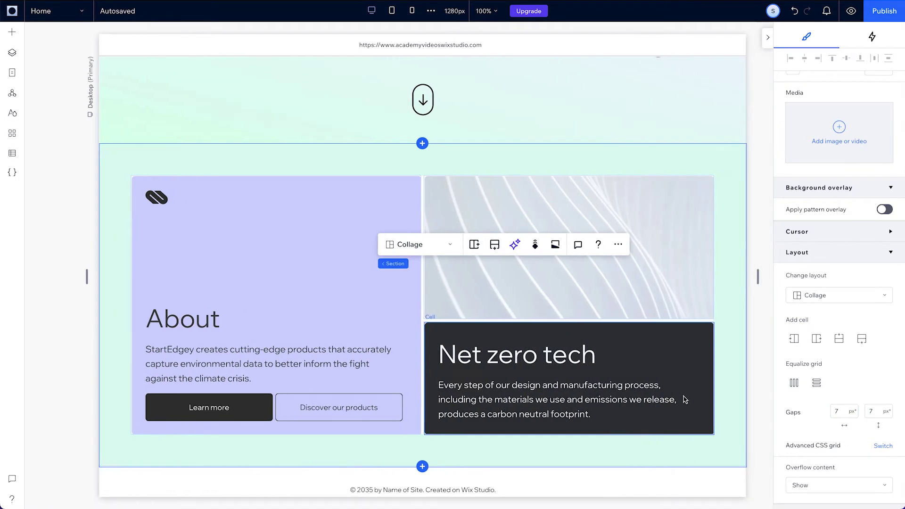
click(392, 10)
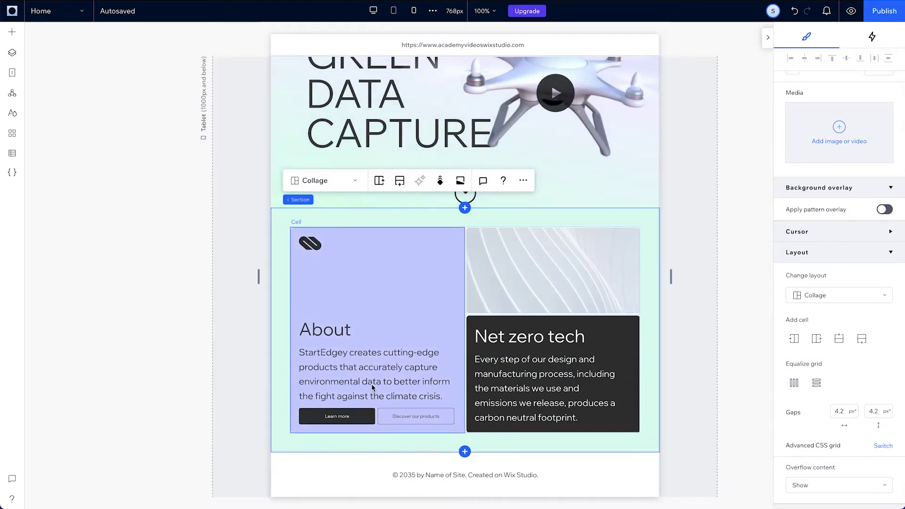
click(376, 414)
click(376, 414)
click(376, 414)
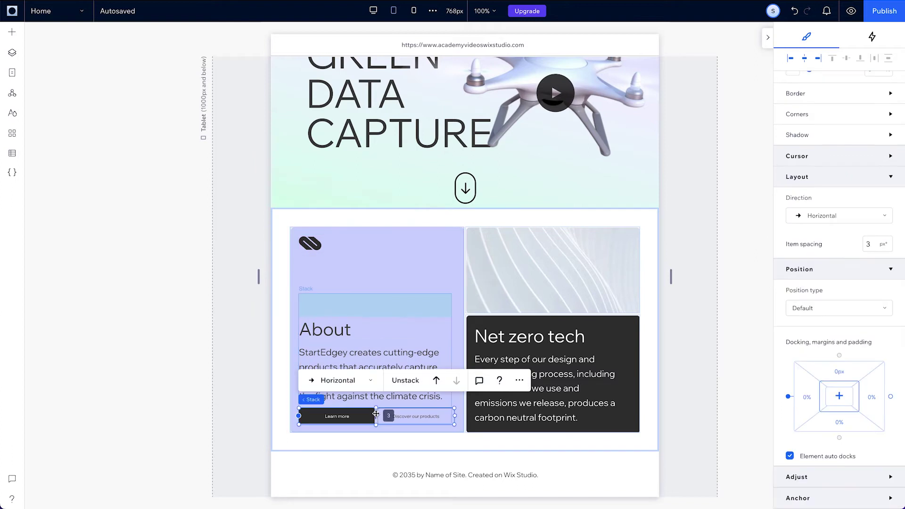
click(346, 377)
click(351, 361)
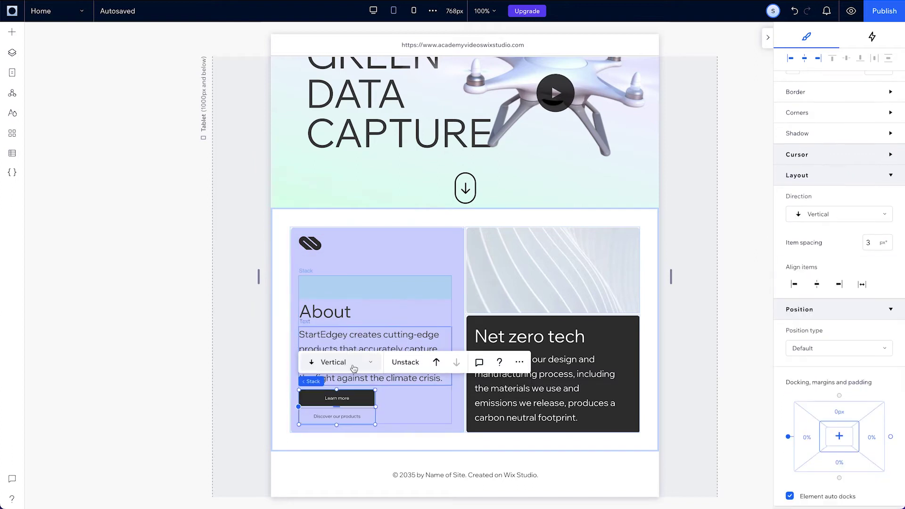
drag(375, 406, 450, 406)
Make the tablet Learn more button taller and set the button font size to 16 px
click(375, 397)
drag(375, 391, 390, 447)
click(385, 386)
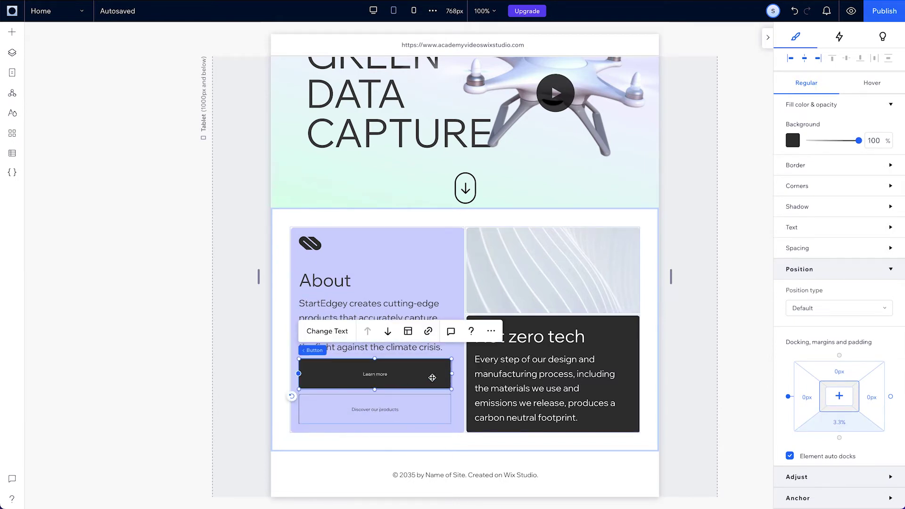
click(792, 227)
text(1)
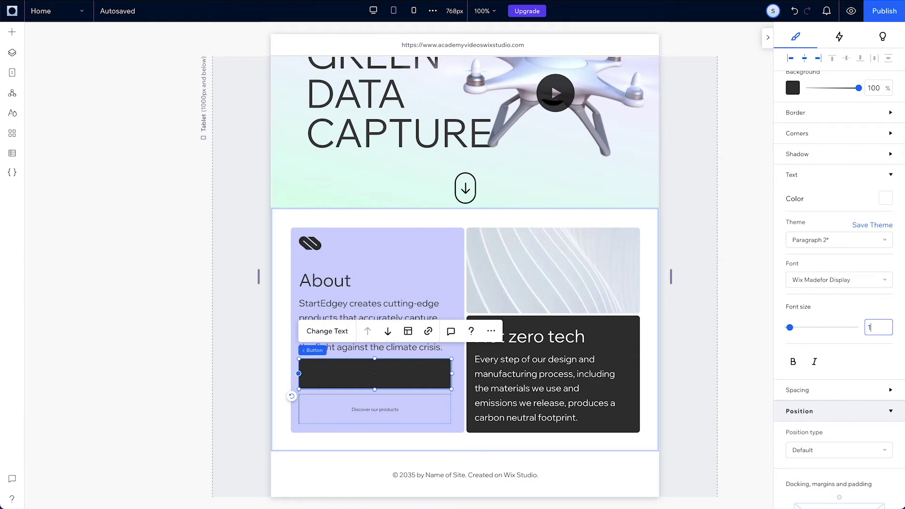
text(6)
key(Tab)
click(842, 230)
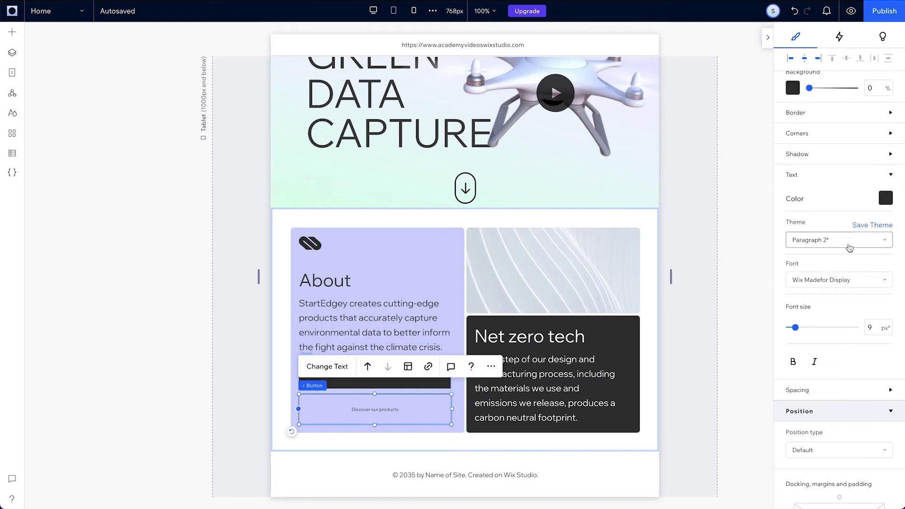
text(16)
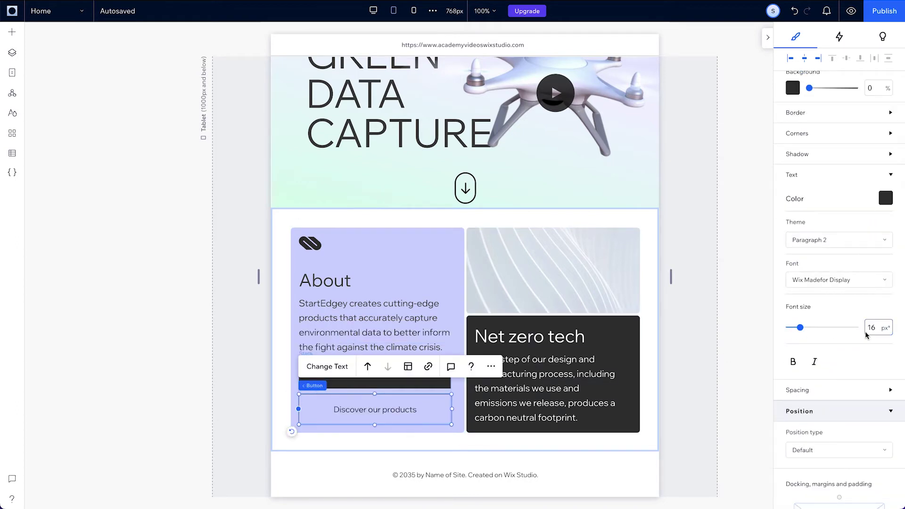
In mobile view, change the About section's layout from Collage to Rows
click(413, 11)
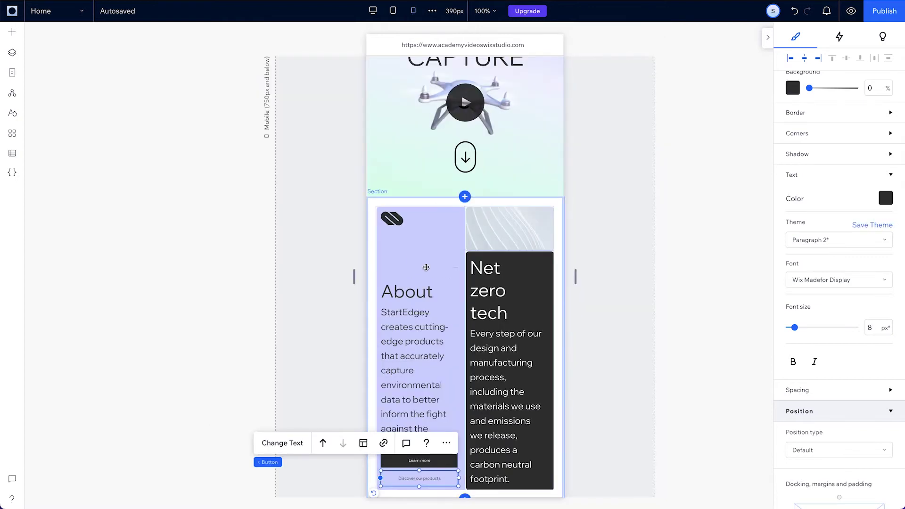
click(271, 463)
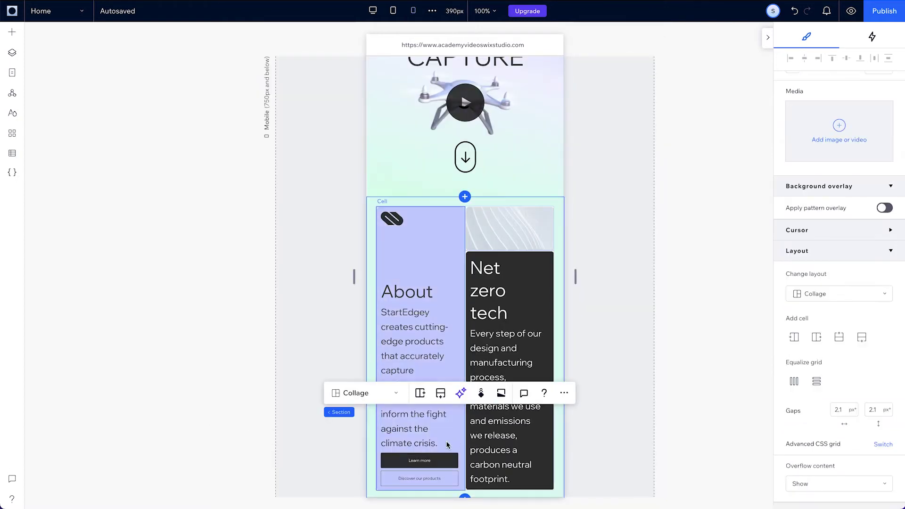
click(358, 393)
click(370, 360)
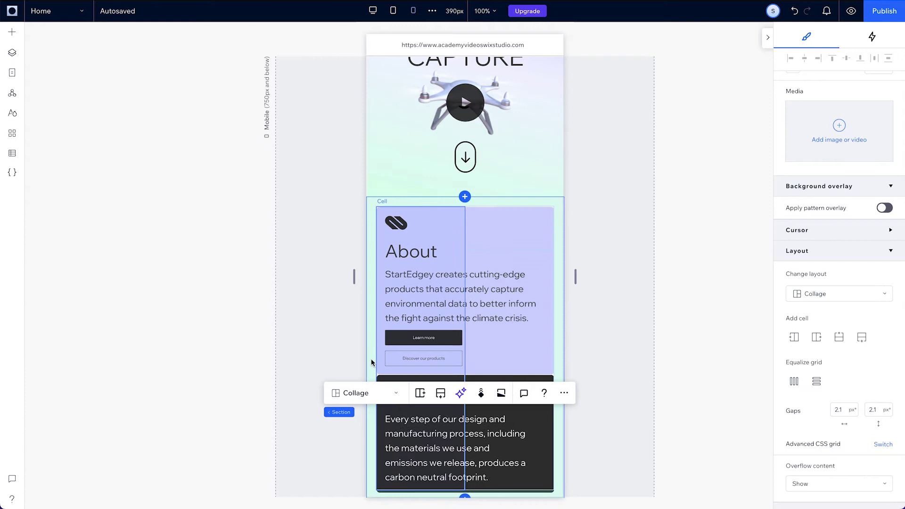
Widen the About buttons to 308 px and make Learn more taller
click(441, 344)
drag(462, 337, 540, 337)
drag(462, 358, 540, 354)
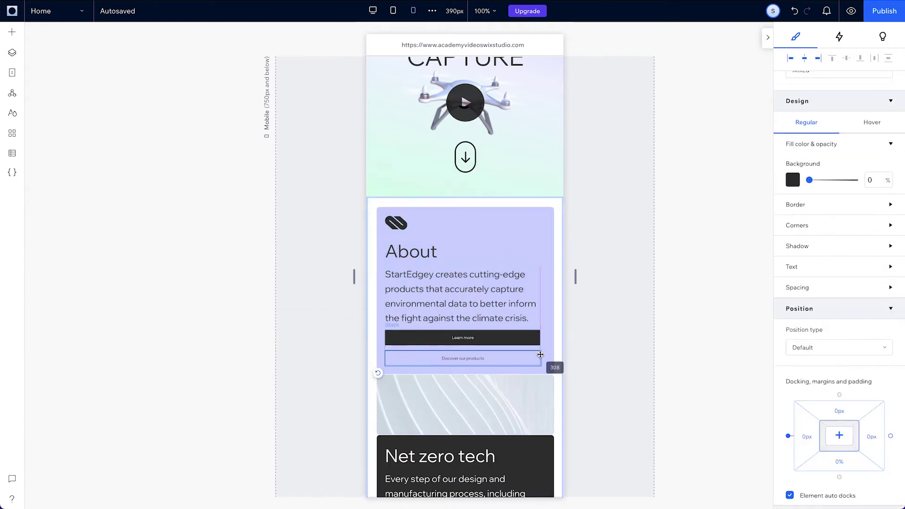
click(462, 337)
drag(463, 345, 463, 400)
Set the Discover our products button text to 17 px
click(462, 376)
click(801, 267)
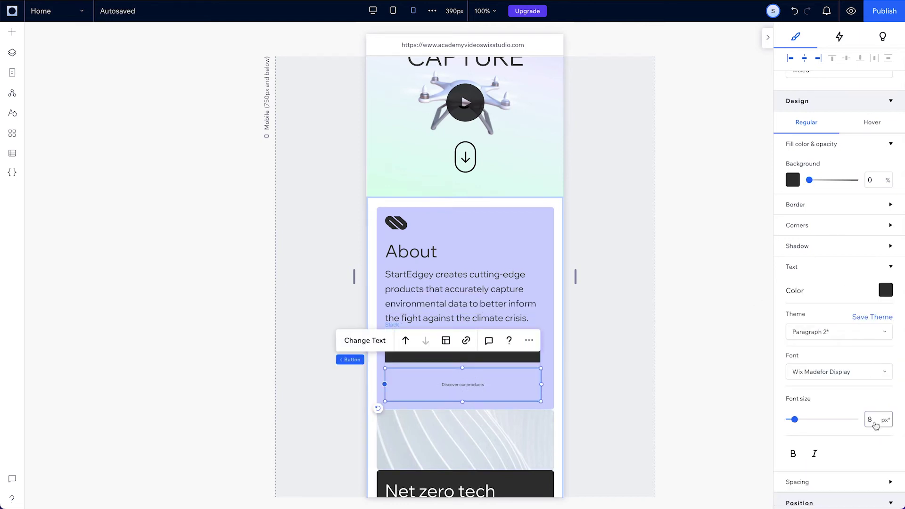
key(BackSpace)
text(17)
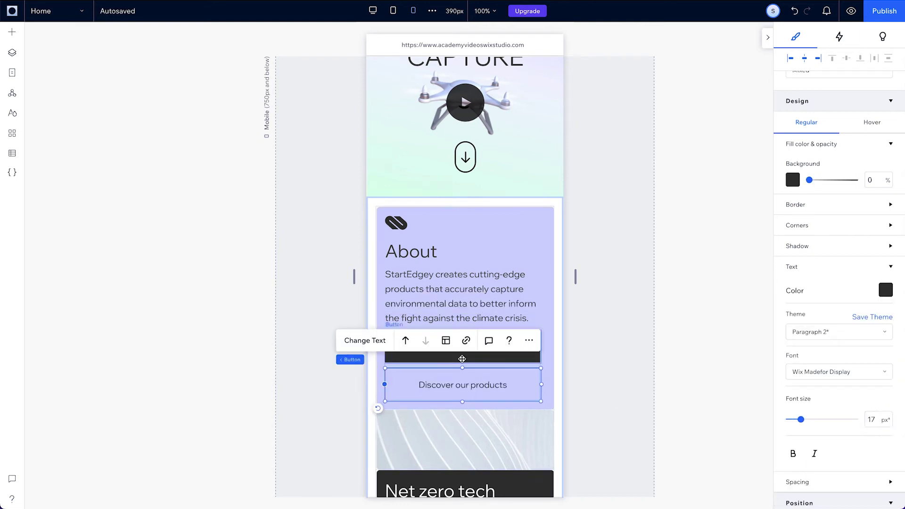
Set the About section's vertical row gaps to 30 px
scroll(488, 375, down, 2)
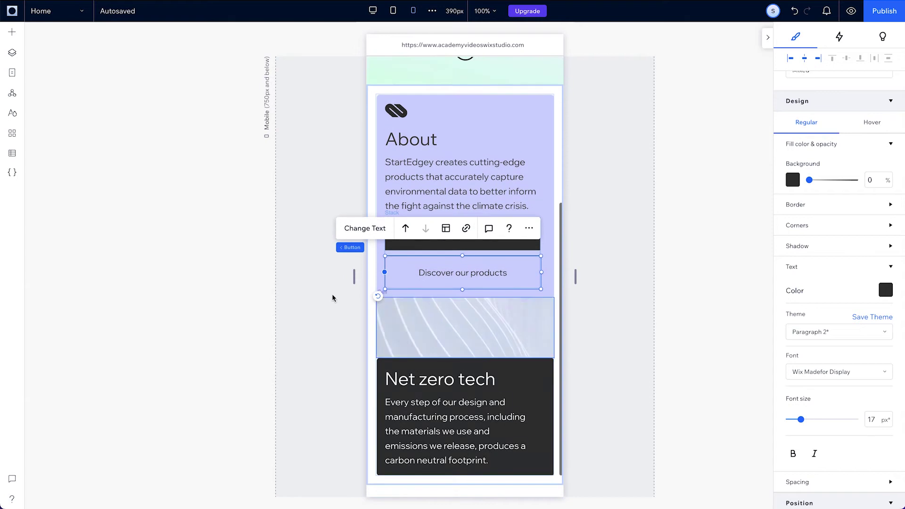
click(349, 248)
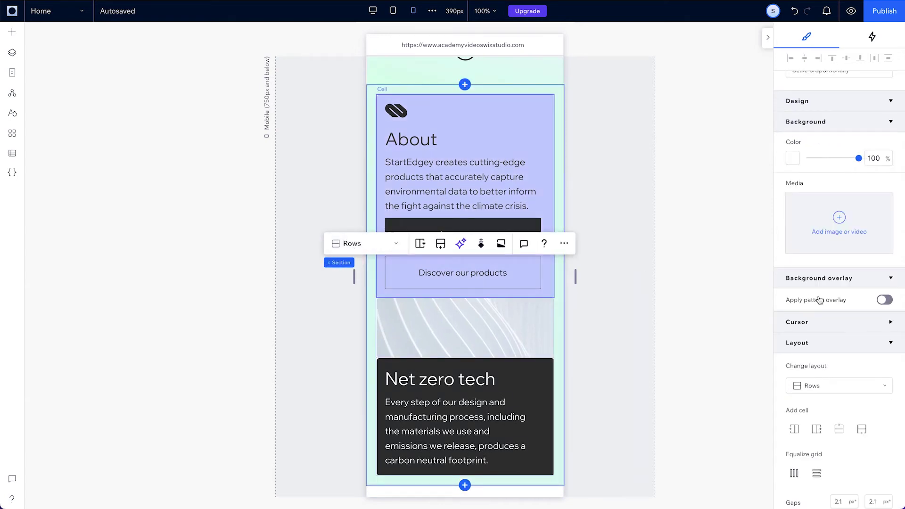
scroll(818, 298, down, 1)
text(30)
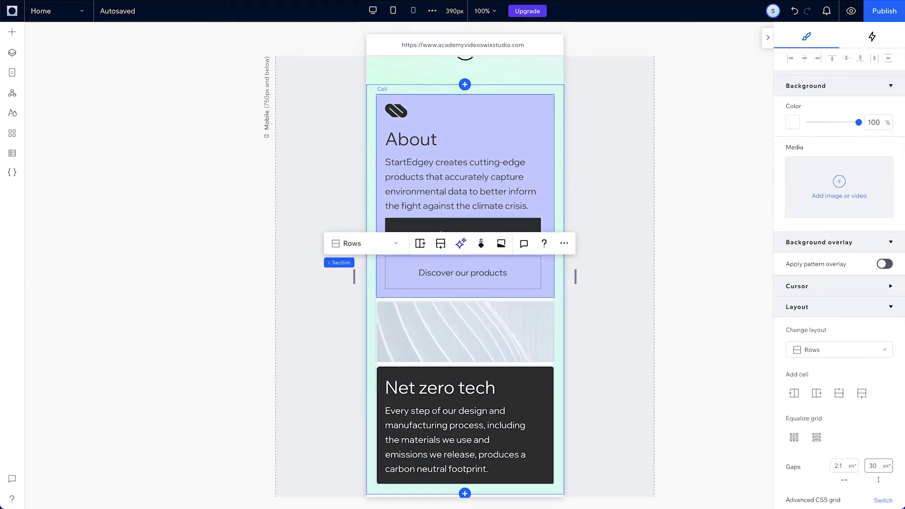
click(373, 11)
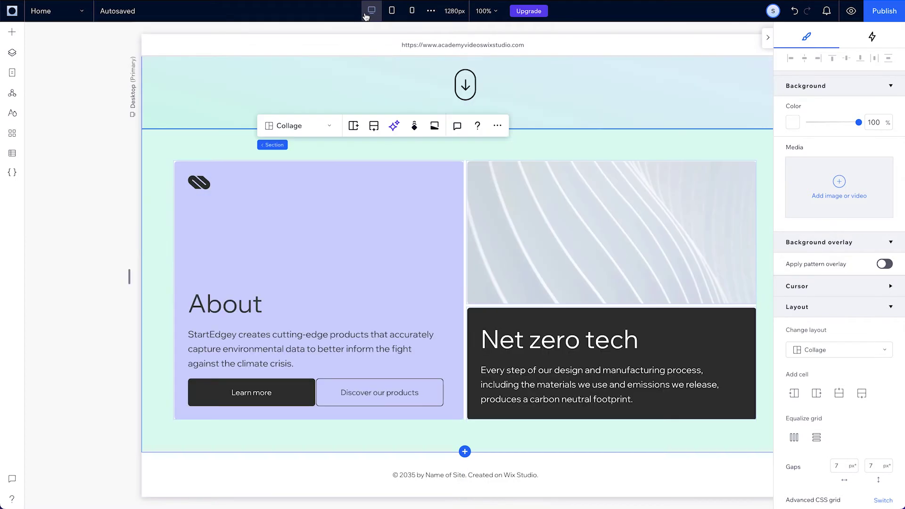
click(853, 13)
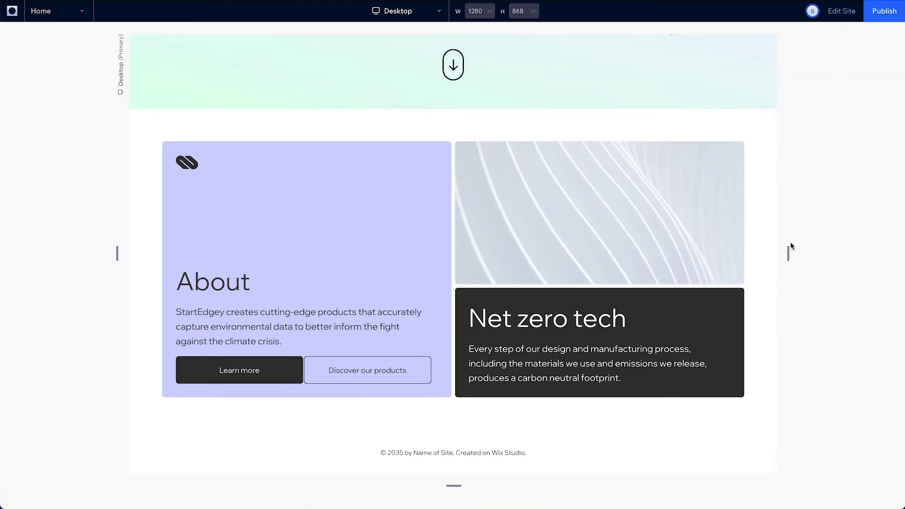
drag(789, 256, 770, 236)
scroll(515, 272, up, 2)
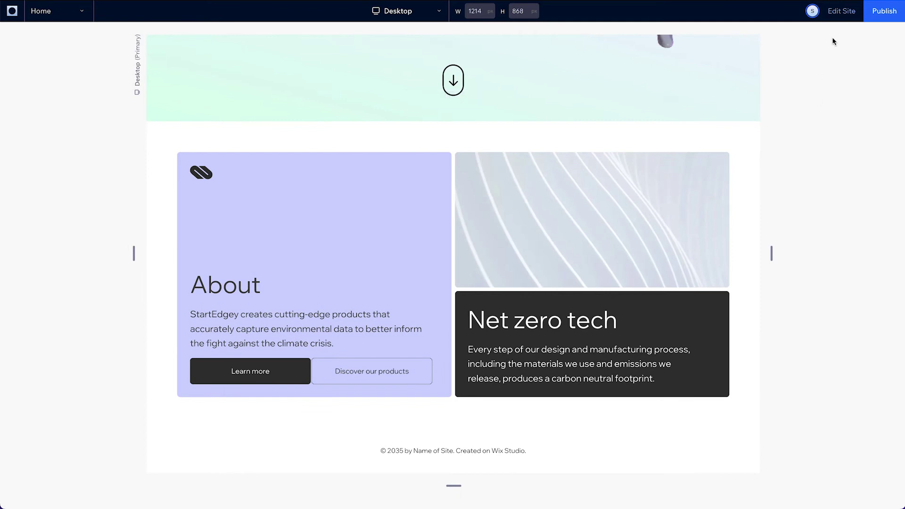
click(840, 14)
Give the empty section below About a #262626 dark grey background and 5% padding
scroll(618, 314, down, 5)
click(618, 314)
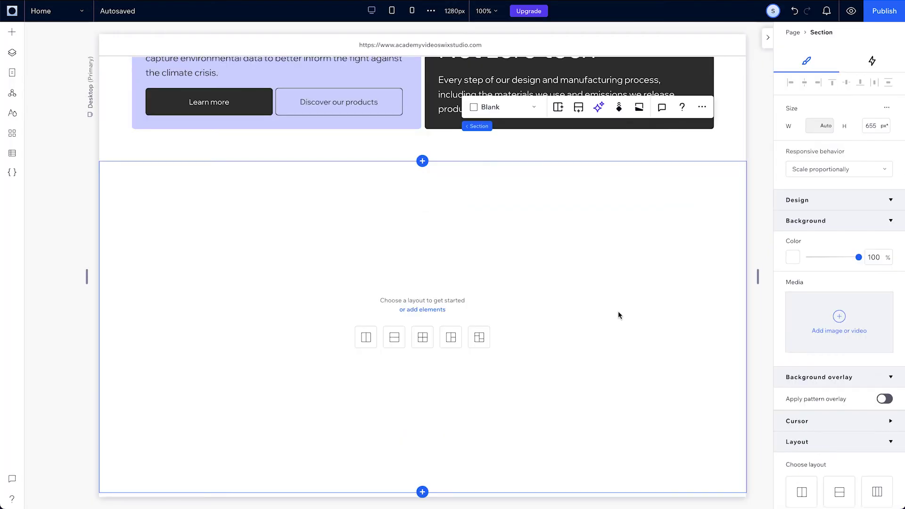
click(792, 259)
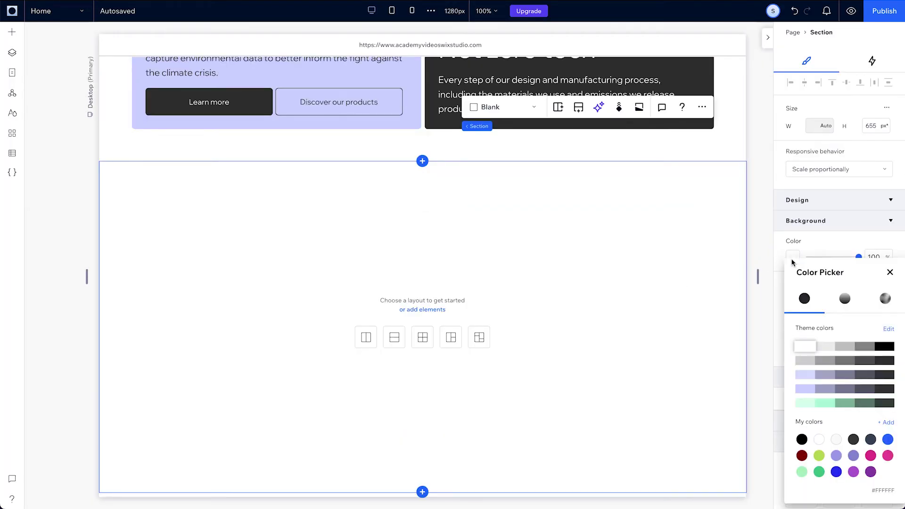
click(884, 361)
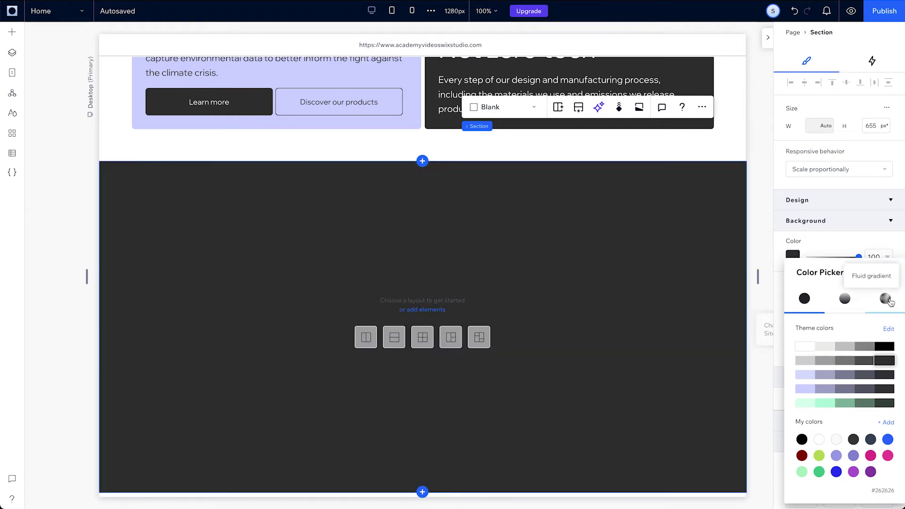
click(890, 273)
scroll(839, 377, down, 5)
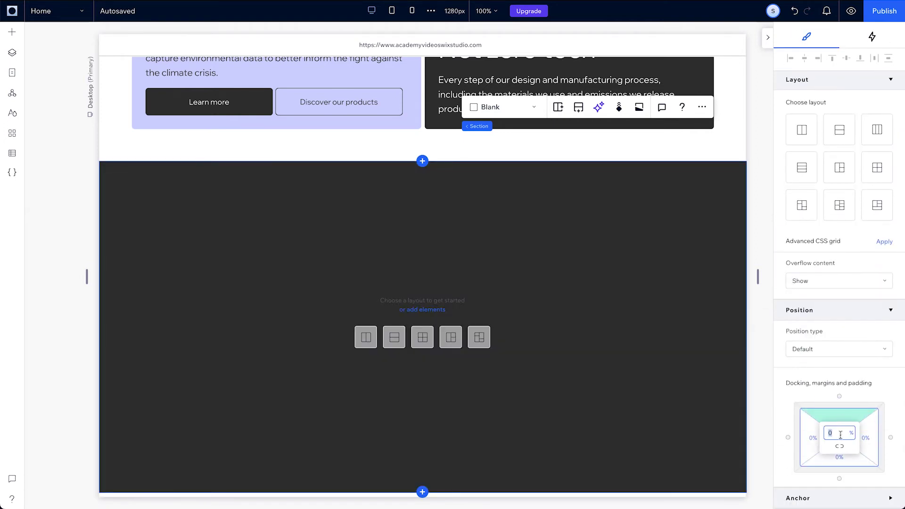
text(5)
key(Return)
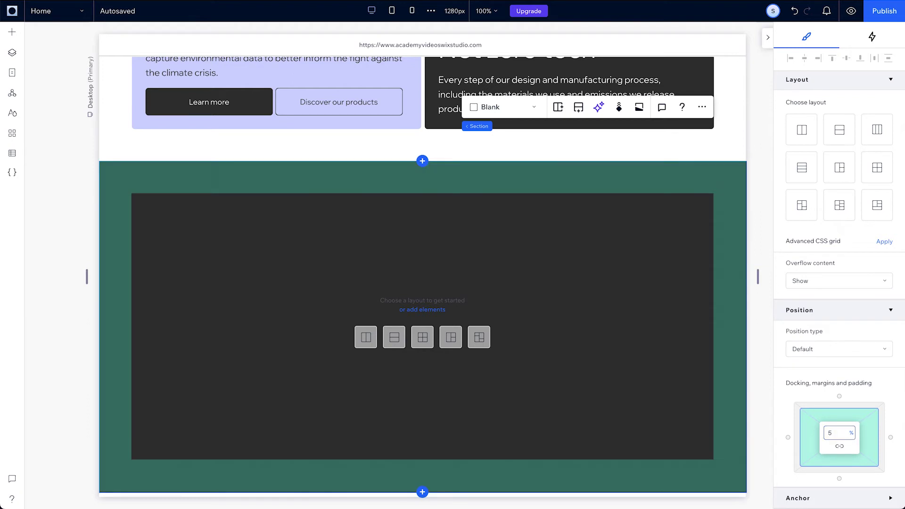
Split the section into two columns, add a full-width row beneath, and raise the row divider
click(366, 338)
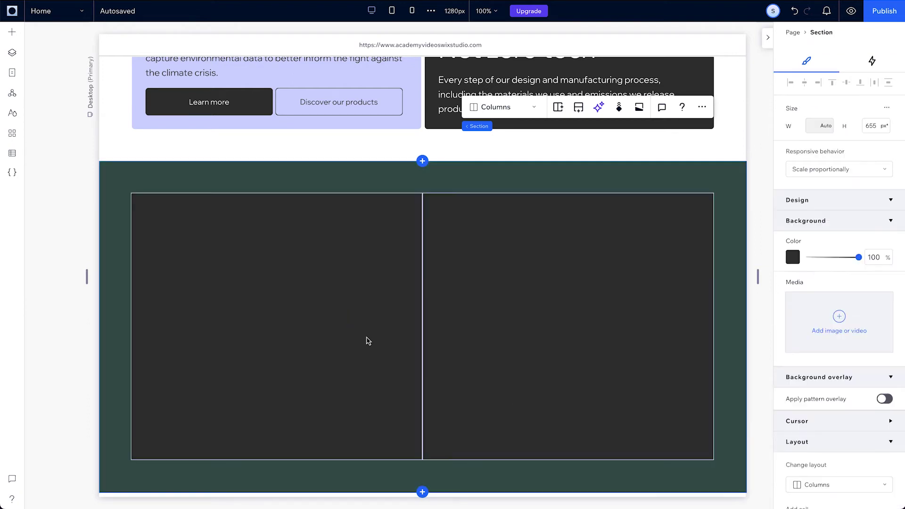
click(368, 340)
click(369, 328)
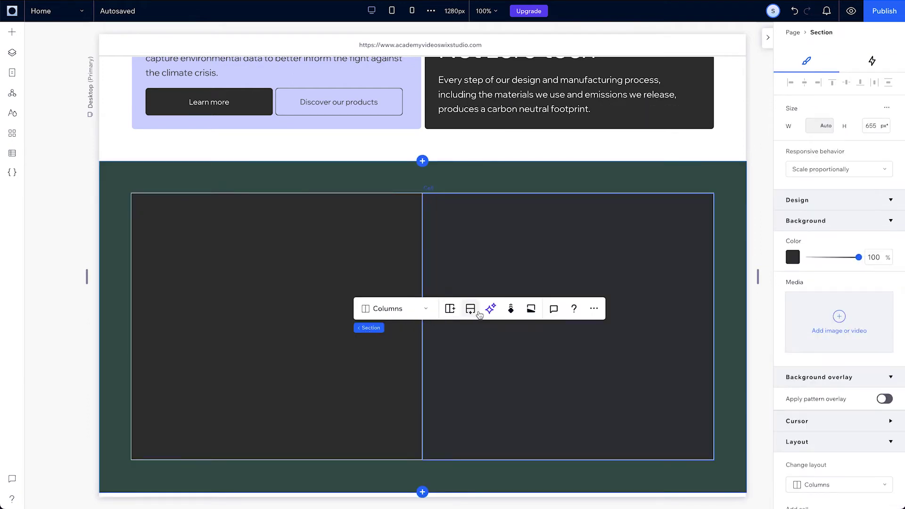
click(470, 309)
drag(446, 410, 446, 254)
scroll(453, 282, down, 1)
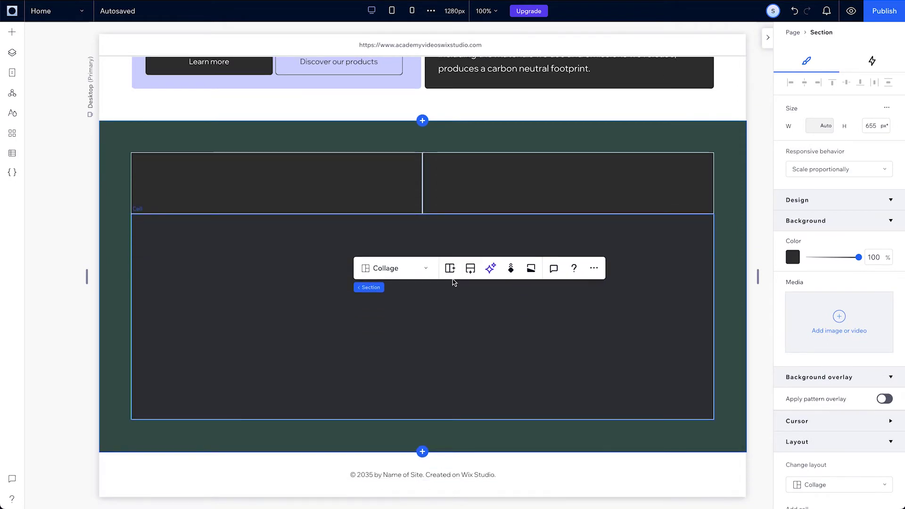
Place the 'Our team header text' asset in the top-left cell, set to Hug with minimum size 35
click(12, 31)
scroll(288, 283, down, 5)
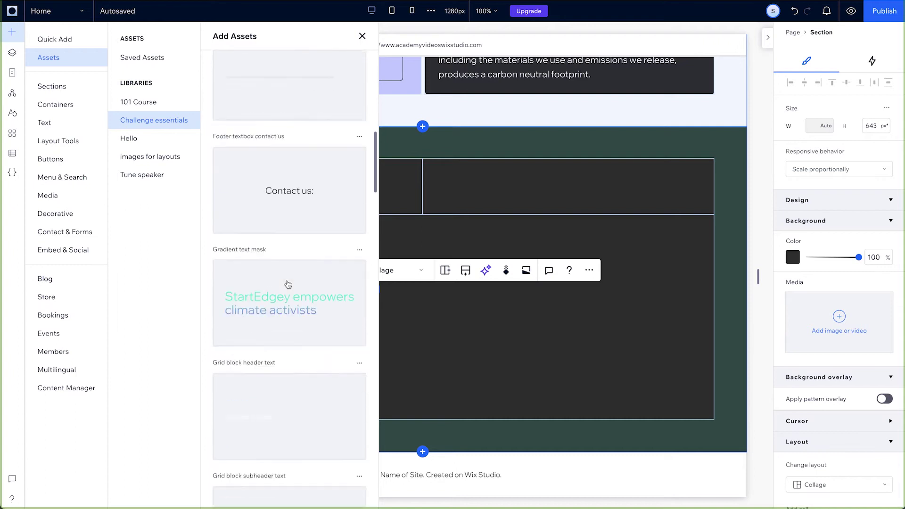
scroll(288, 283, down, 10)
scroll(287, 292, up, 8)
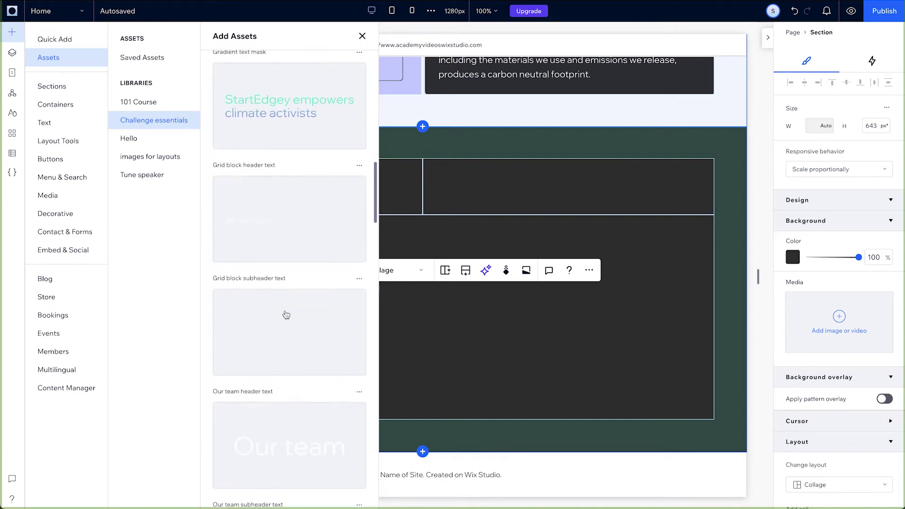
drag(252, 447, 250, 188)
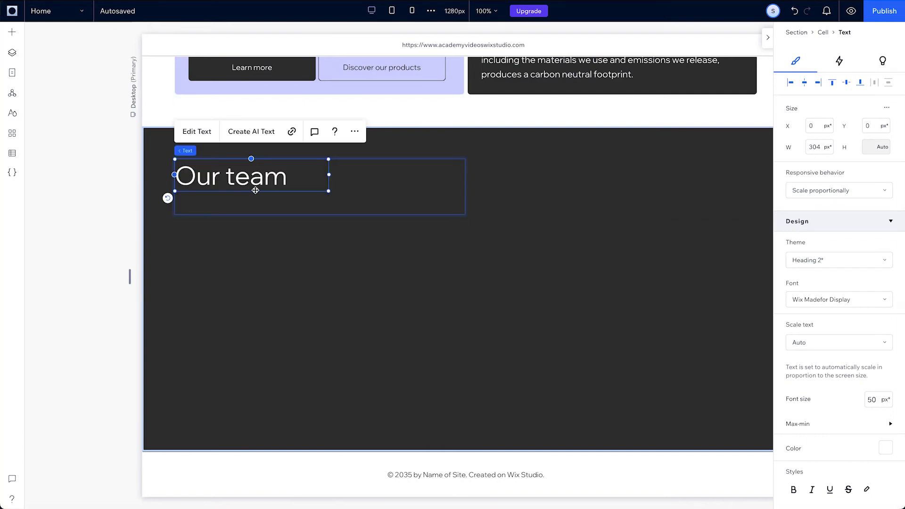
click(821, 191)
click(793, 208)
click(842, 448)
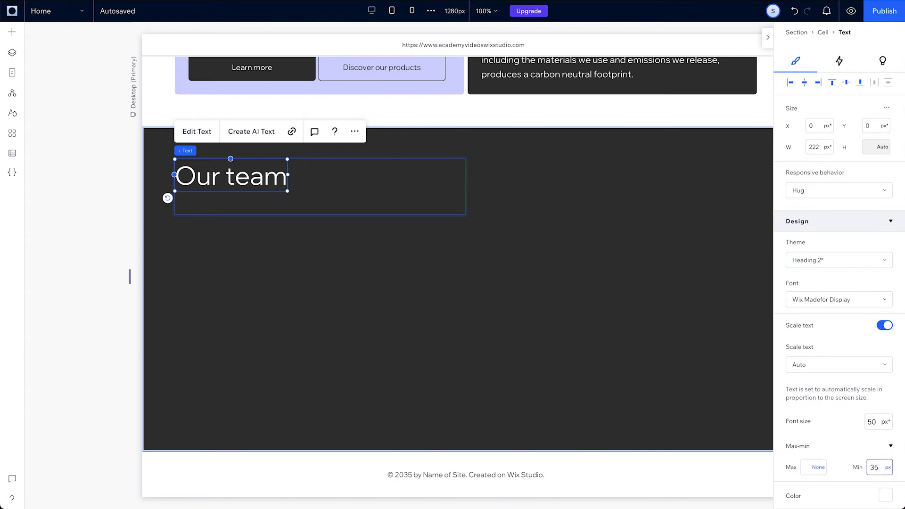
Add the 'Our team subheader text' to the right cell, aligned to its top-right corner
click(11, 31)
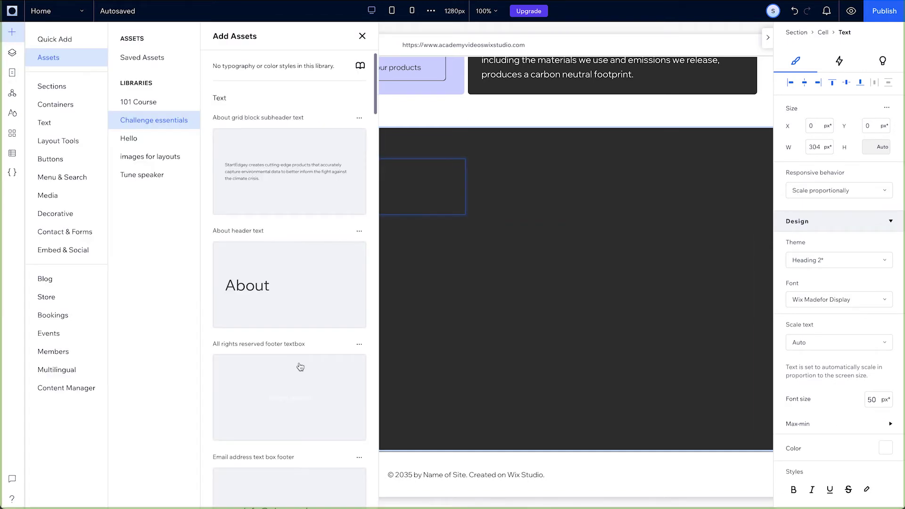
scroll(300, 367, down, 15)
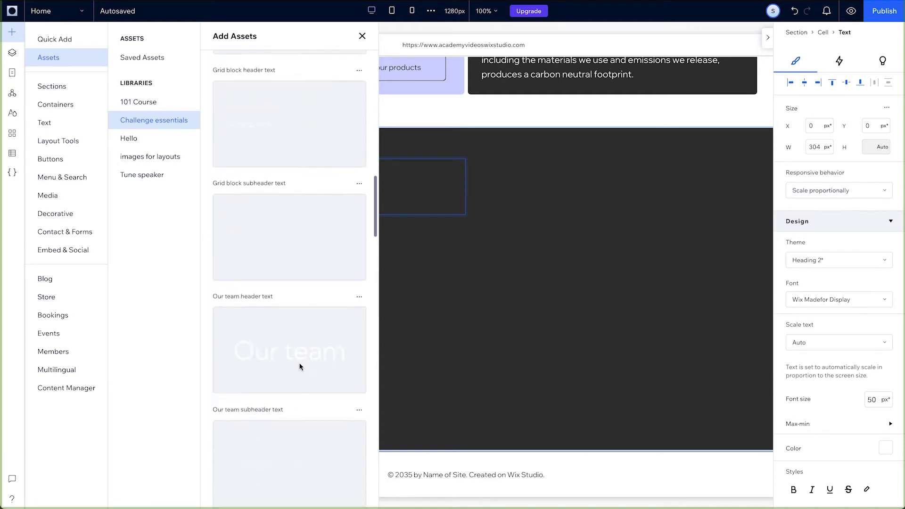
scroll(300, 367, down, 5)
drag(274, 280, 643, 184)
click(345, 153)
click(818, 84)
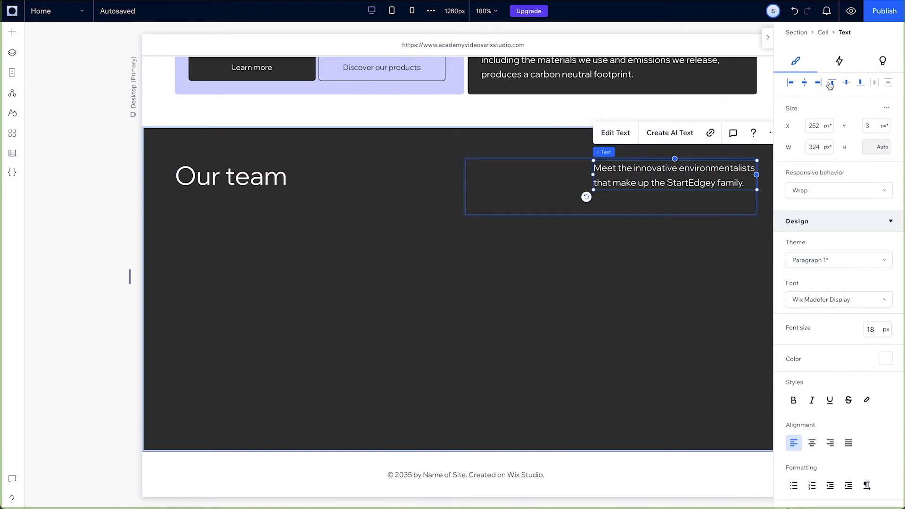
click(831, 84)
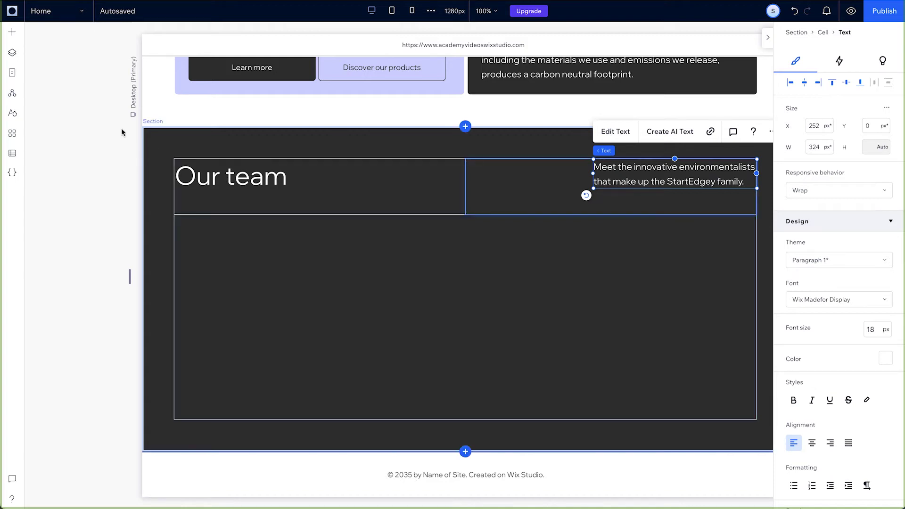
Add a team repeater below the heading row with four cards shown per row
click(11, 32)
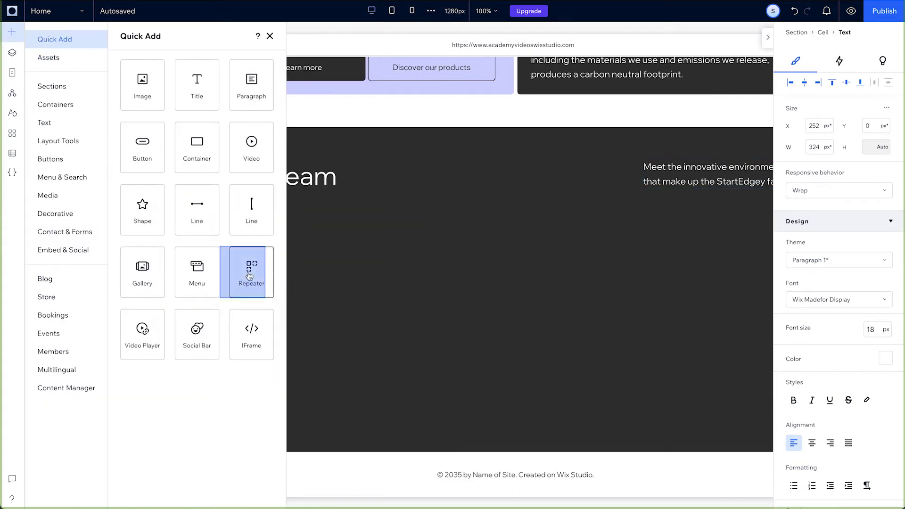
drag(252, 283, 321, 285)
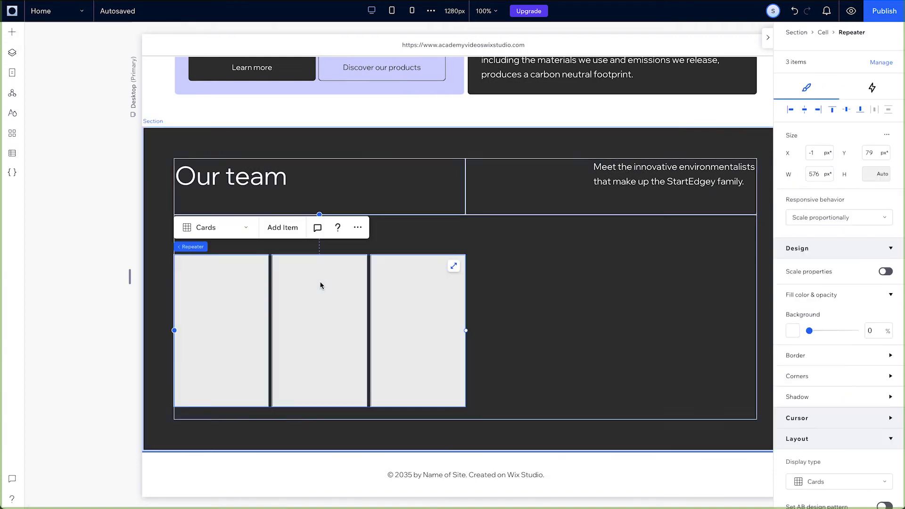
click(285, 226)
scroll(829, 330, down, 10)
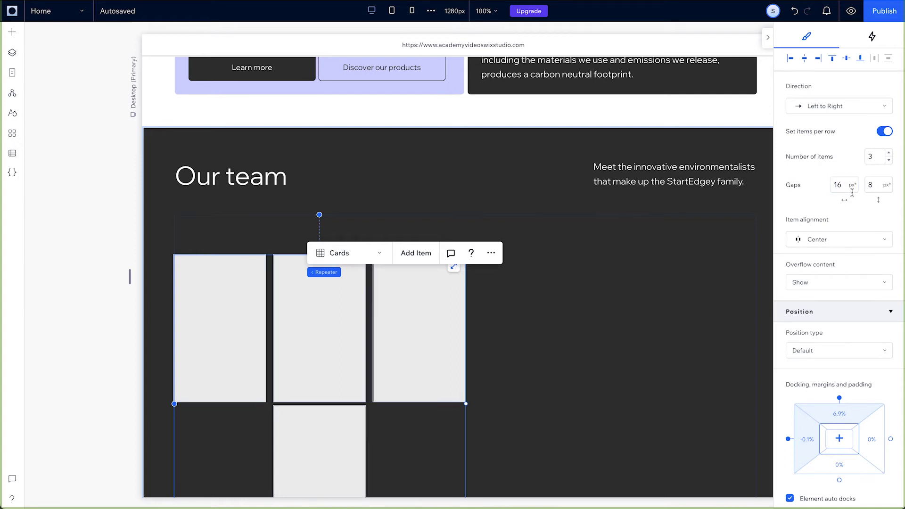
click(889, 154)
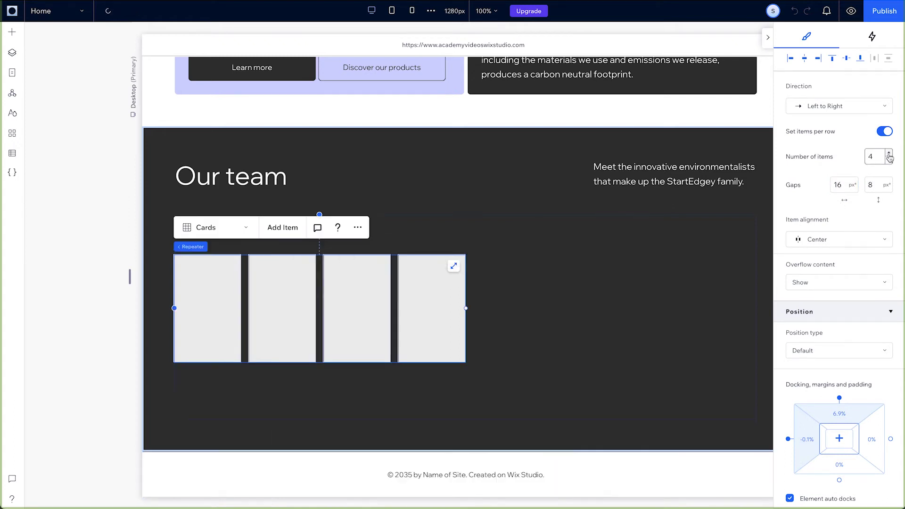
Stretch the card row to full content width, move it up, and shorten the cards
drag(465, 309, 756, 335)
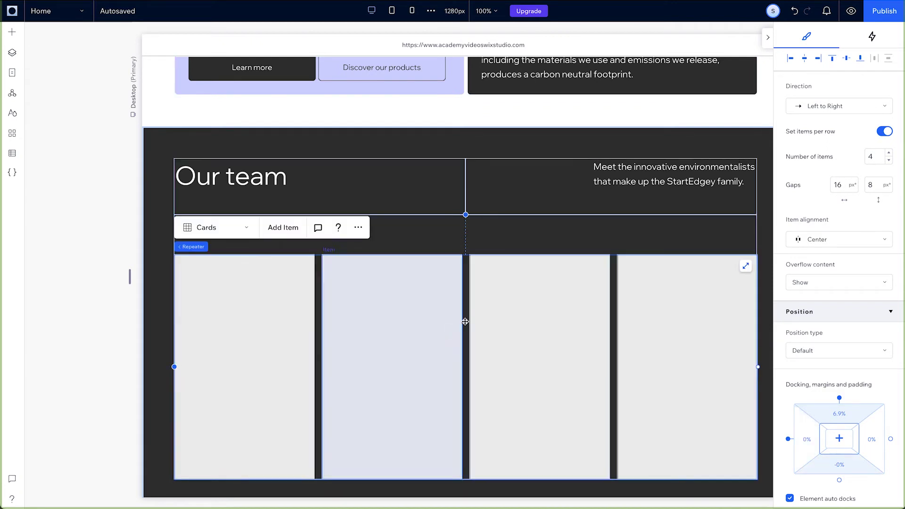
drag(461, 318, 295, 345)
click(295, 345)
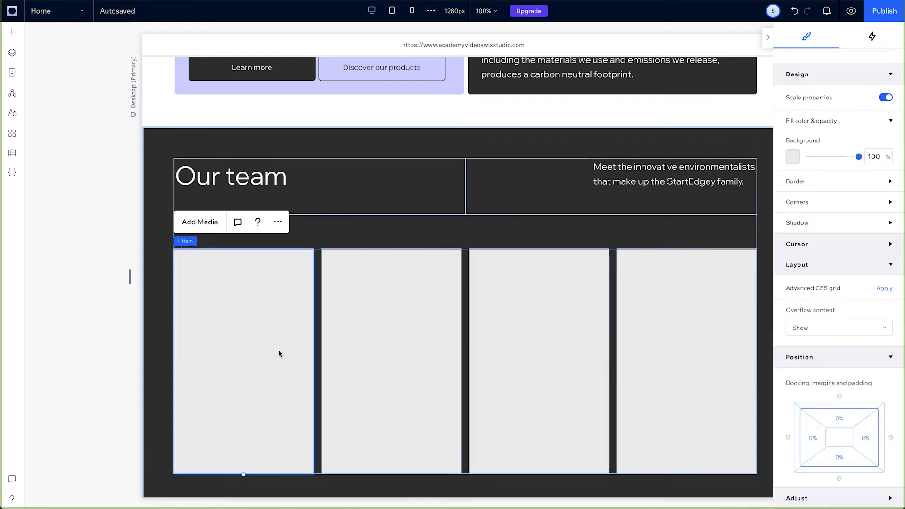
drag(243, 476, 244, 422)
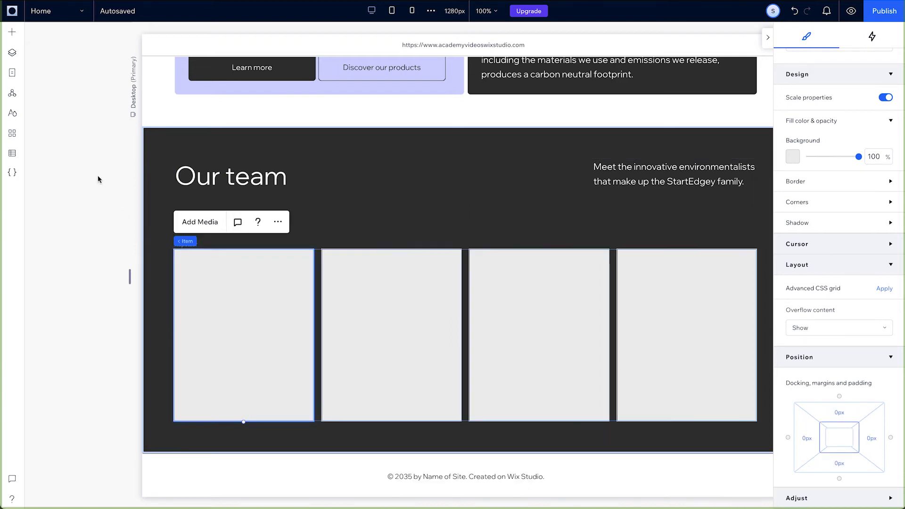
Drop an image into the first team card and size it to the card's full width
click(11, 31)
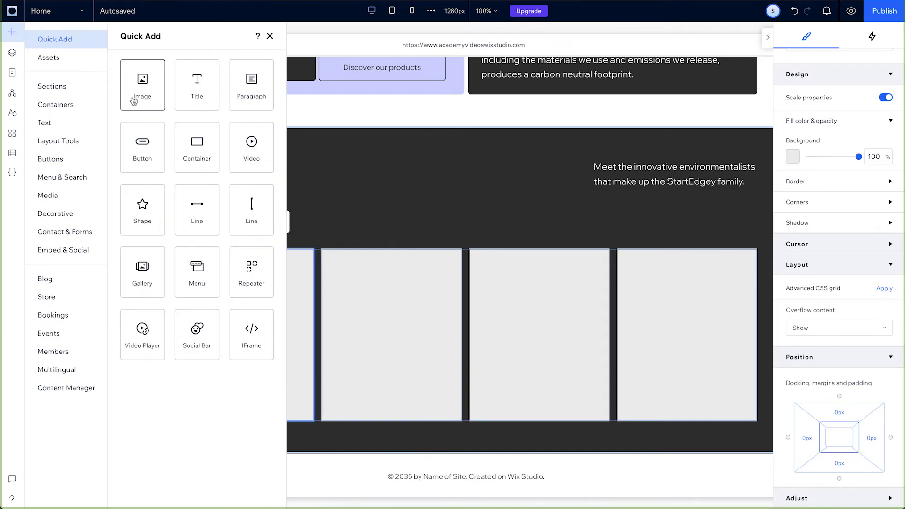
drag(133, 101, 218, 292)
drag(339, 307, 313, 308)
drag(243, 367, 243, 392)
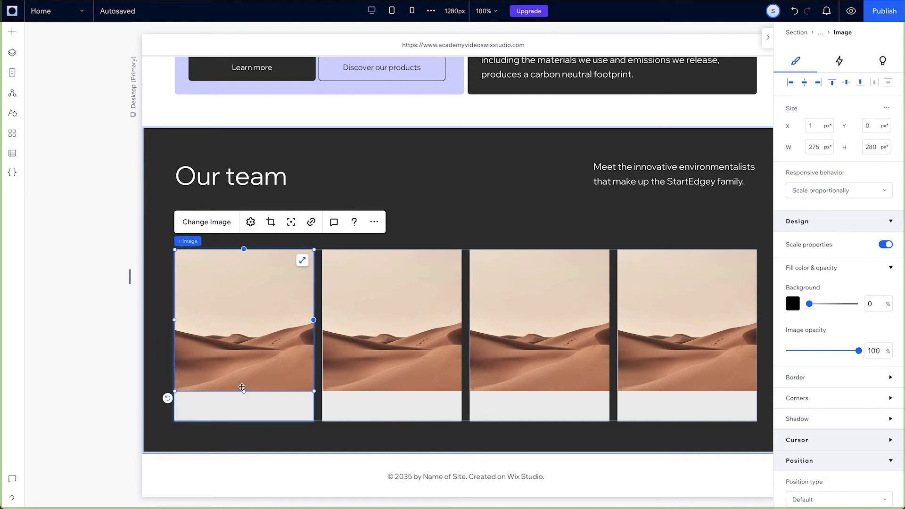
drag(174, 320, 174, 320)
Add the asterisk logo icon and a Hug-sized 'Team member name' text beside it in the card
click(11, 31)
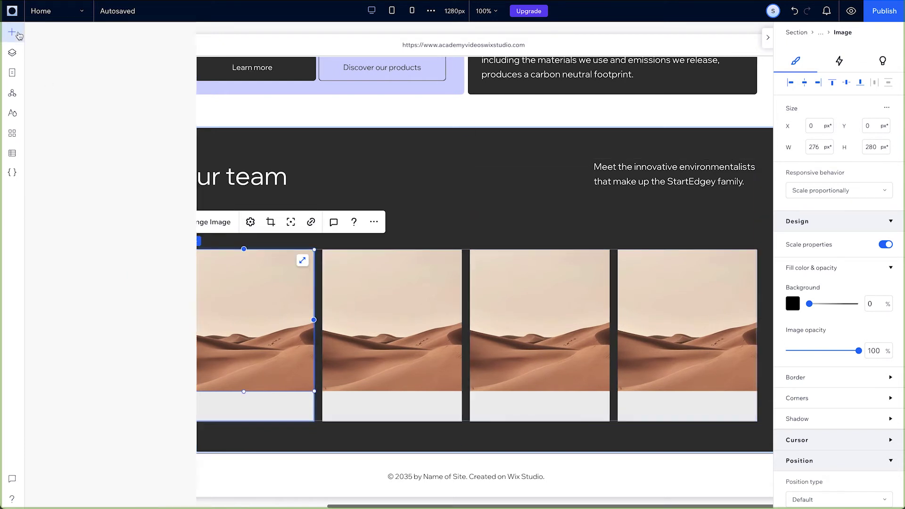
click(48, 57)
scroll(298, 324, down, 10)
drag(298, 324, 206, 408)
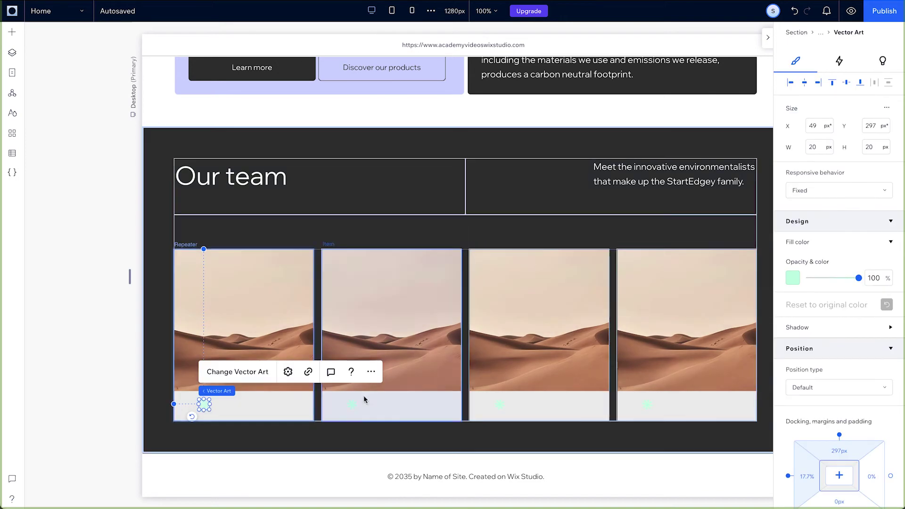
click(12, 31)
scroll(278, 235, up, 3)
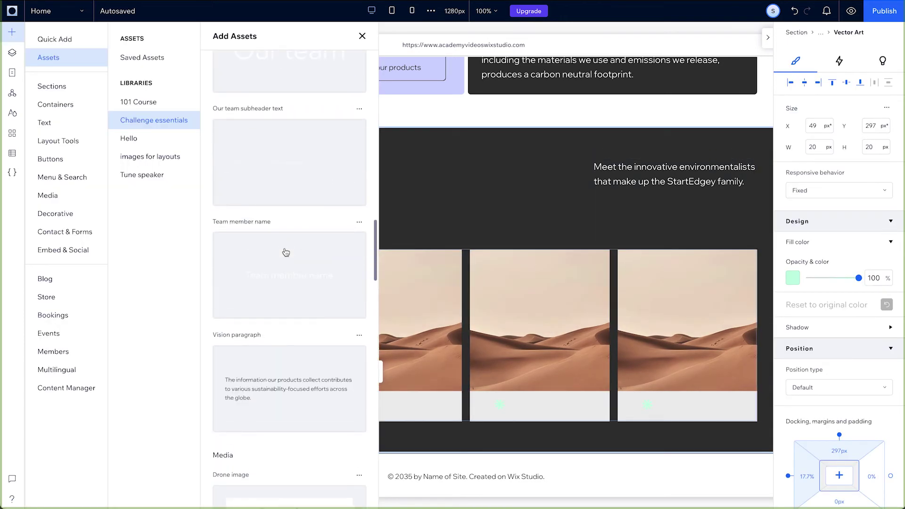
key(ctrl+z)
click(417, 242)
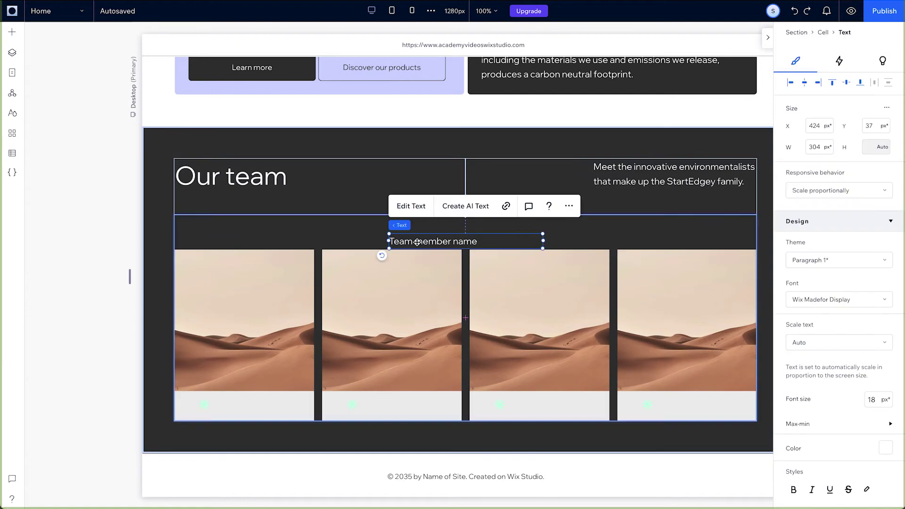
drag(417, 241, 238, 404)
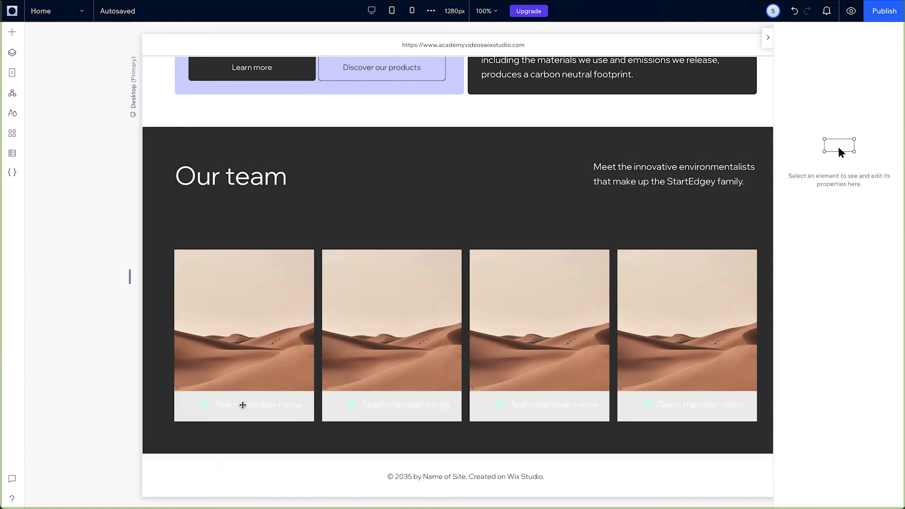
click(820, 190)
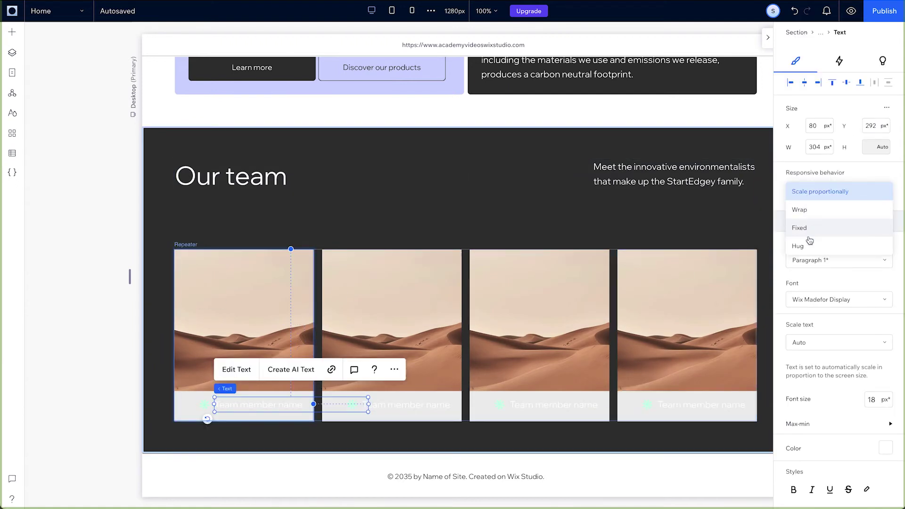
click(800, 242)
drag(298, 407, 231, 406)
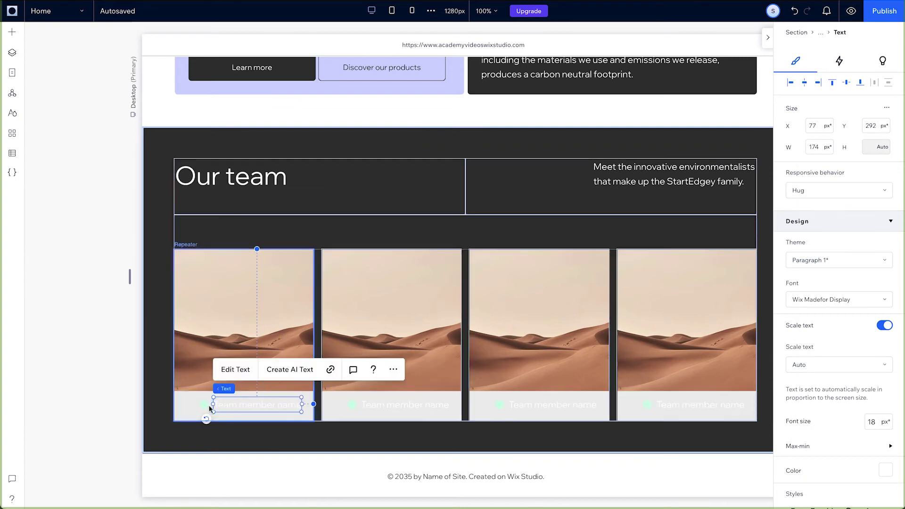
Stack icon and name in a row under the photo, widen the gap, and give the name a 16 px minimum size
shift+click(204, 404)
click(215, 369)
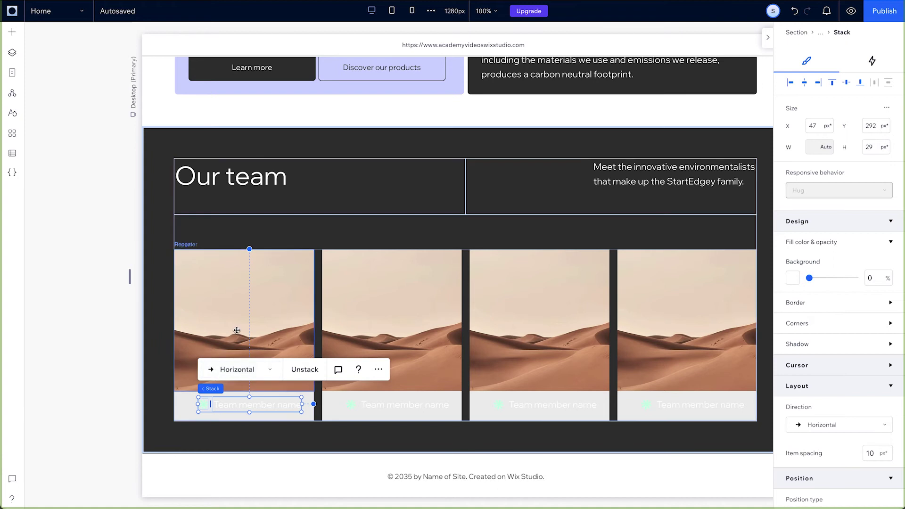
shift+click(212, 325)
click(192, 224)
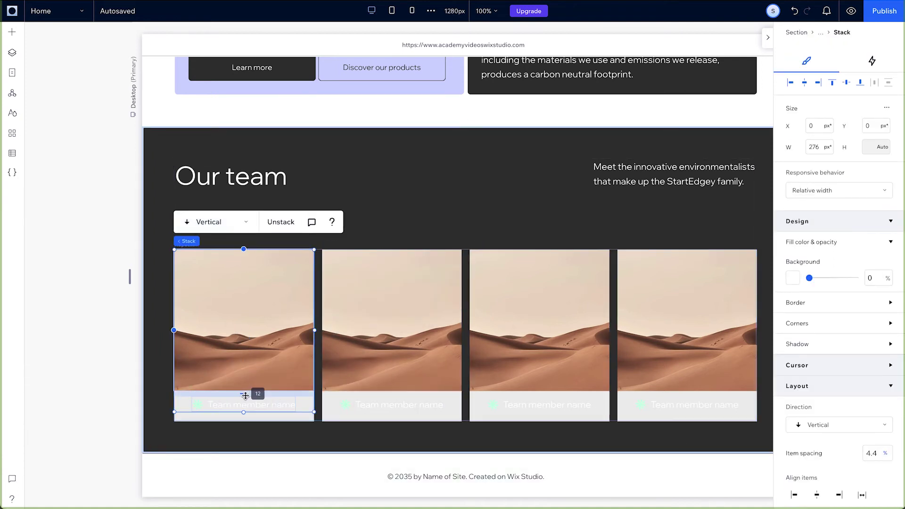
drag(245, 399, 246, 400)
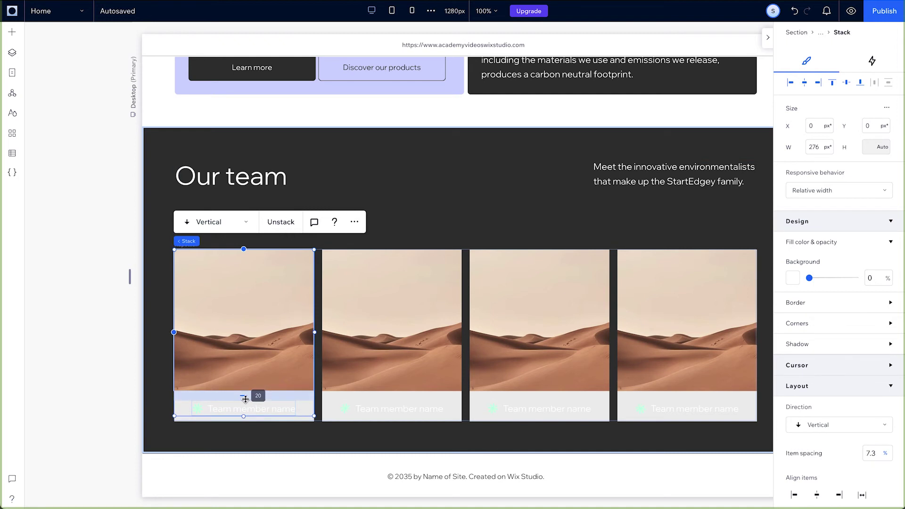
click(251, 411)
click(251, 411)
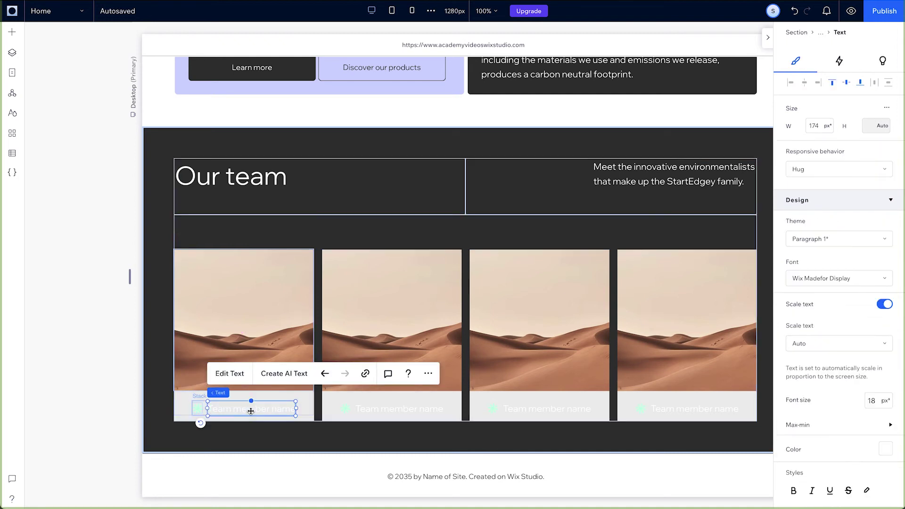
click(824, 434)
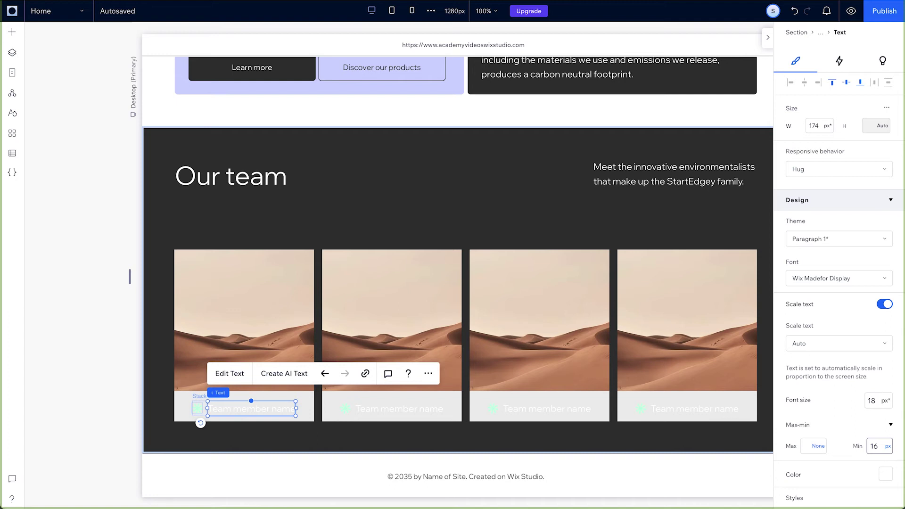
Set the card background opacity to 0 and recolour the second and fourth asterisk icons
click(307, 419)
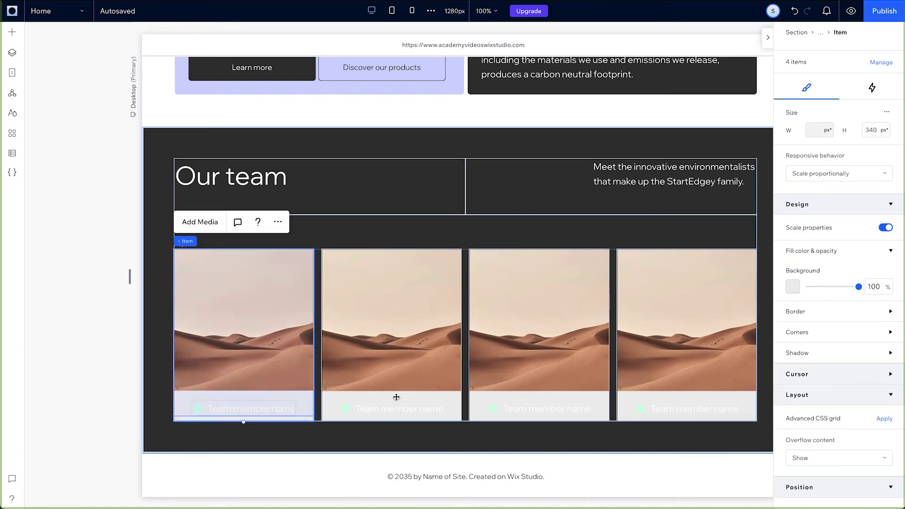
drag(847, 290, 788, 287)
click(342, 408)
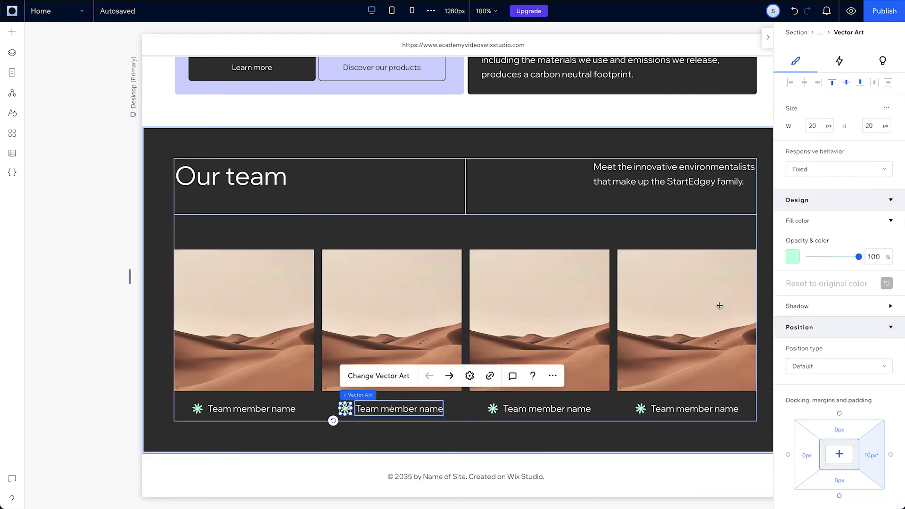
click(793, 256)
click(630, 408)
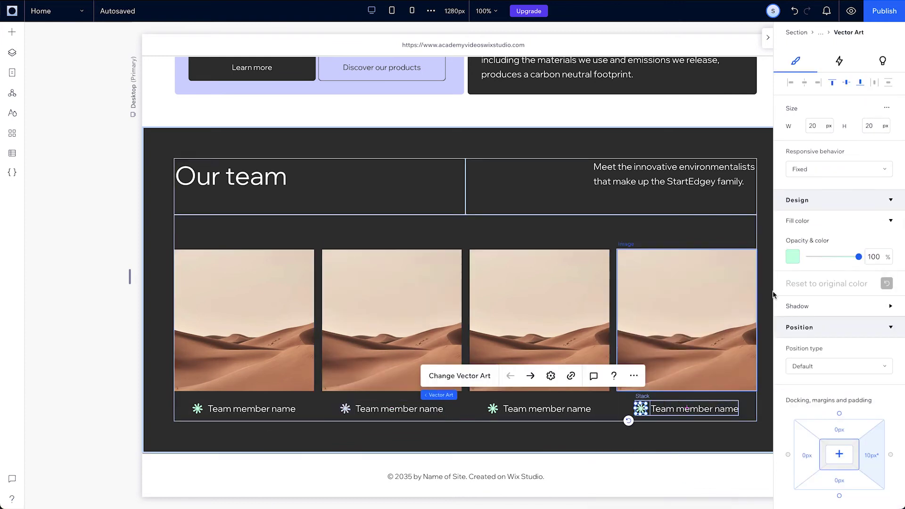
click(792, 257)
click(705, 302)
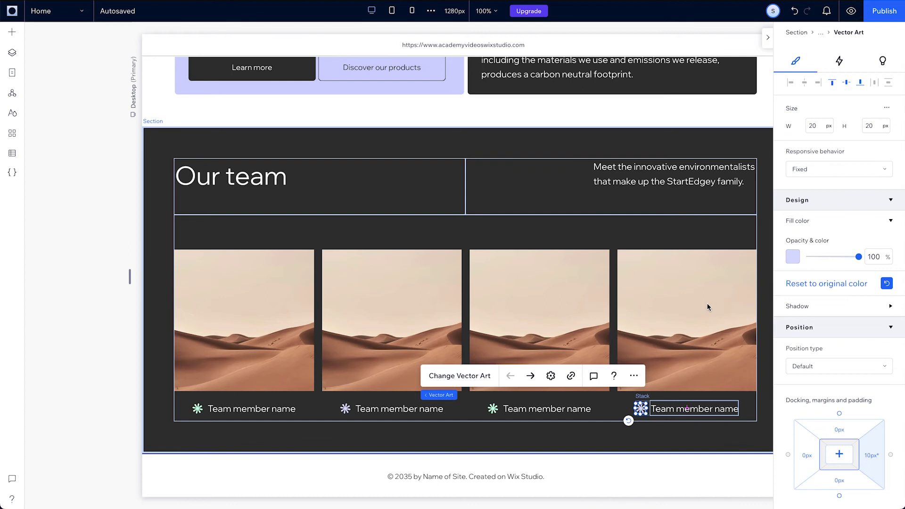
Replace the first card's photo with a smiling woman portrait from the image library
click(273, 317)
click(201, 222)
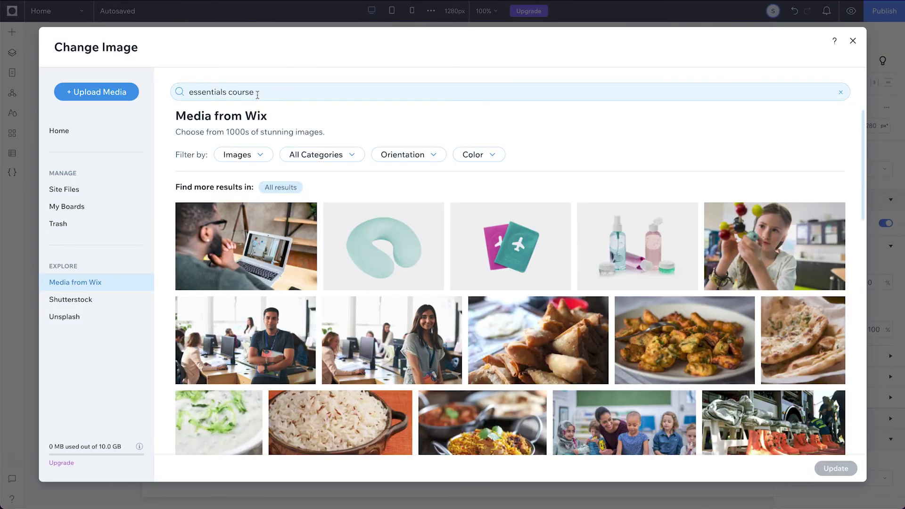
click(256, 92)
scroll(355, 338, down, 5)
scroll(355, 338, down, 5)
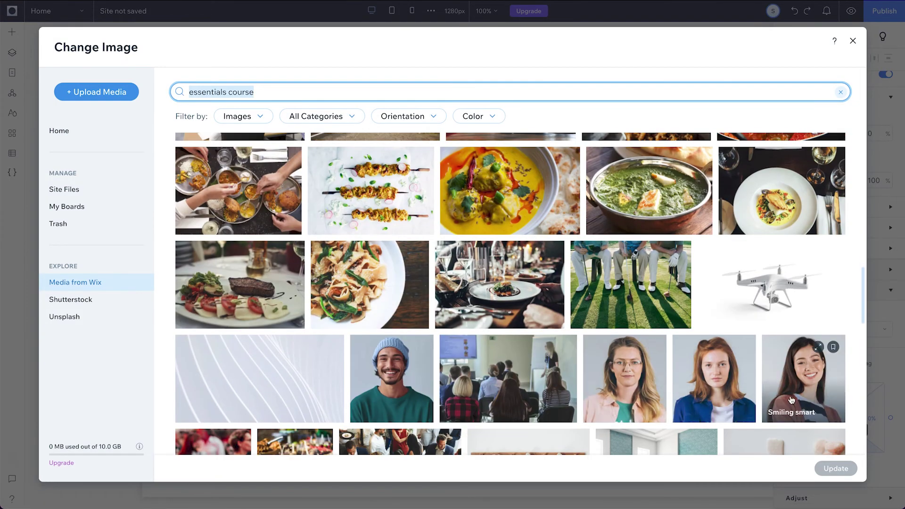
double_click(801, 394)
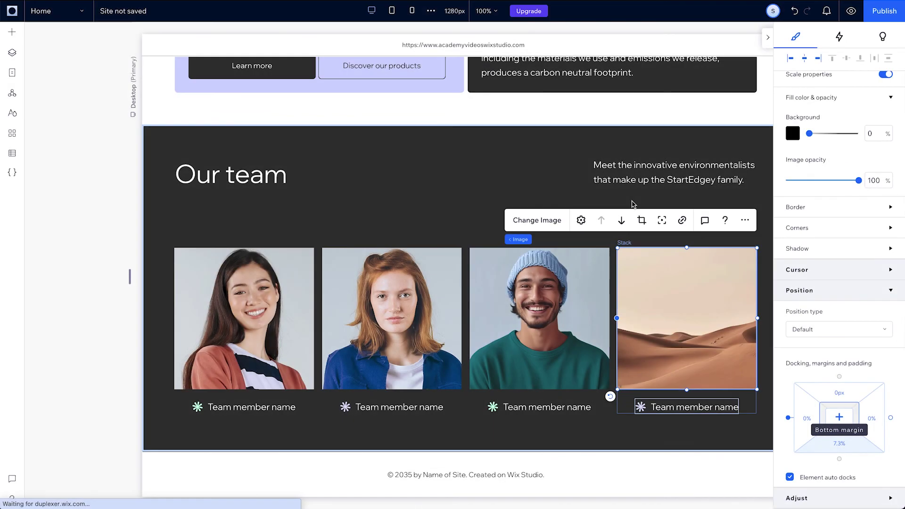
Replace the placeholder name labels with the team members' names
drag(293, 407, 275, 404)
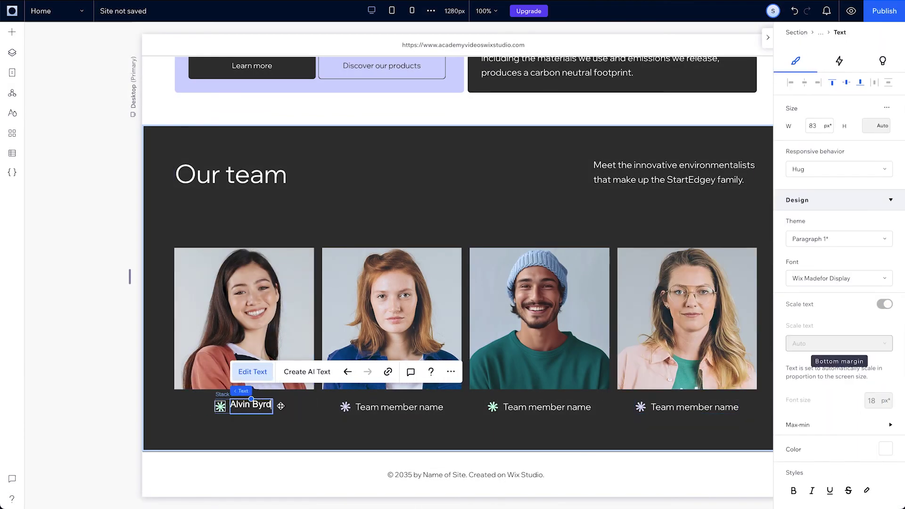
click(398, 406)
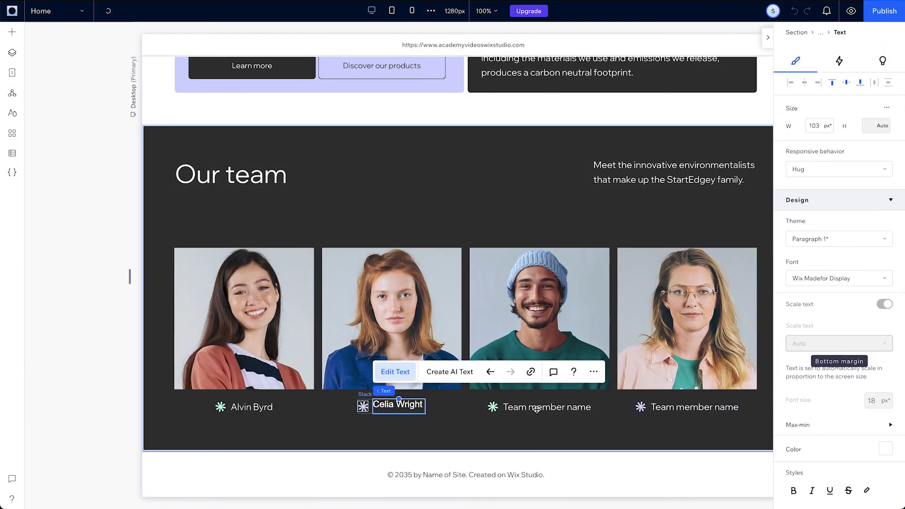
click(537, 409)
double_click(536, 409)
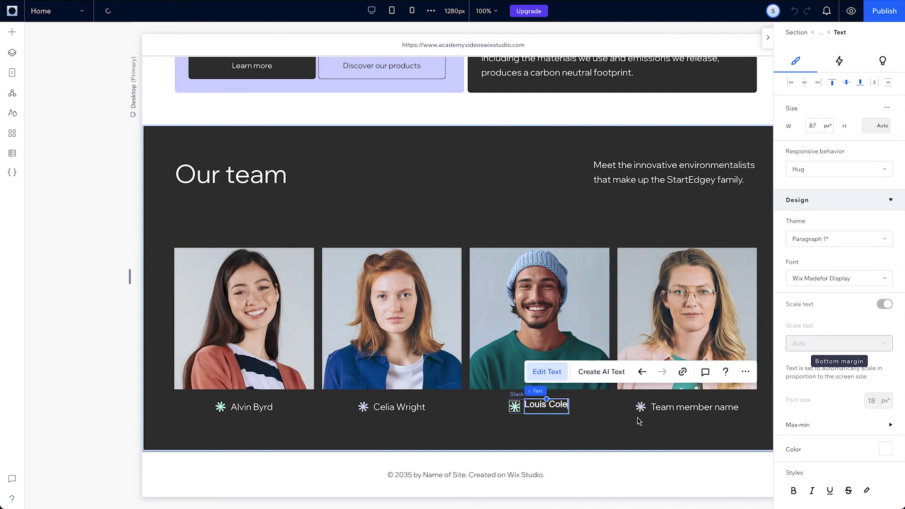
double_click(651, 408)
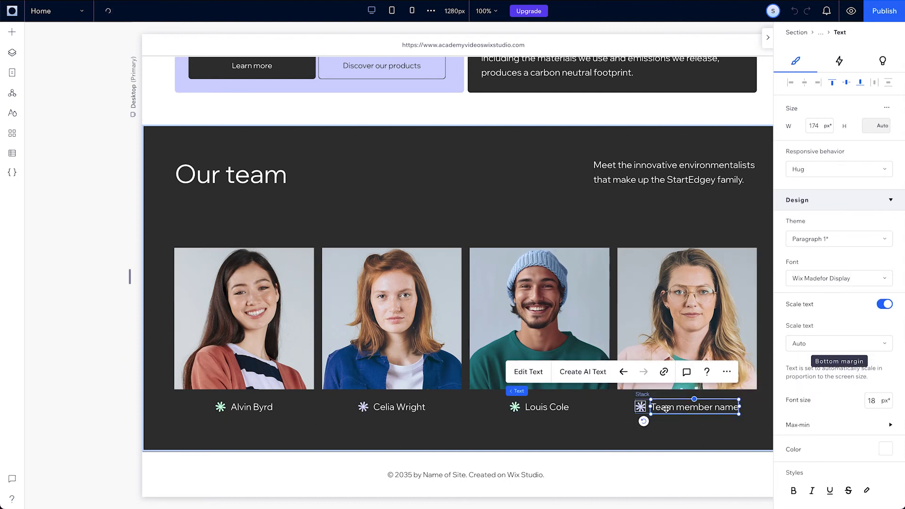
click(759, 420)
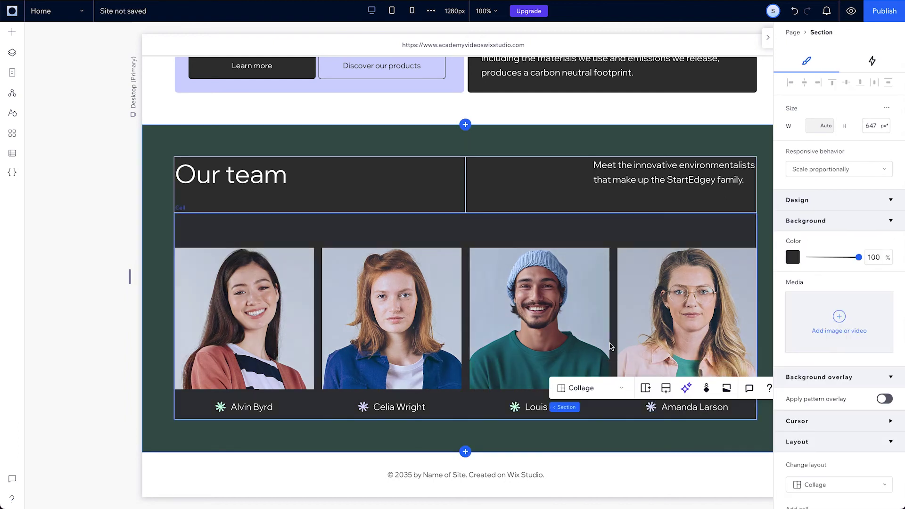
Turn on the AB design pattern for the team cards repeater
click(613, 346)
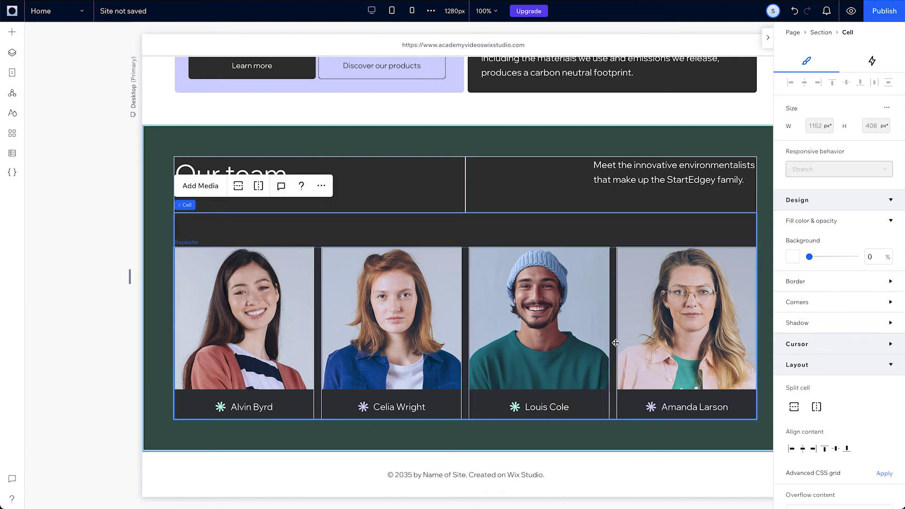
click(615, 343)
scroll(843, 415, down, 2)
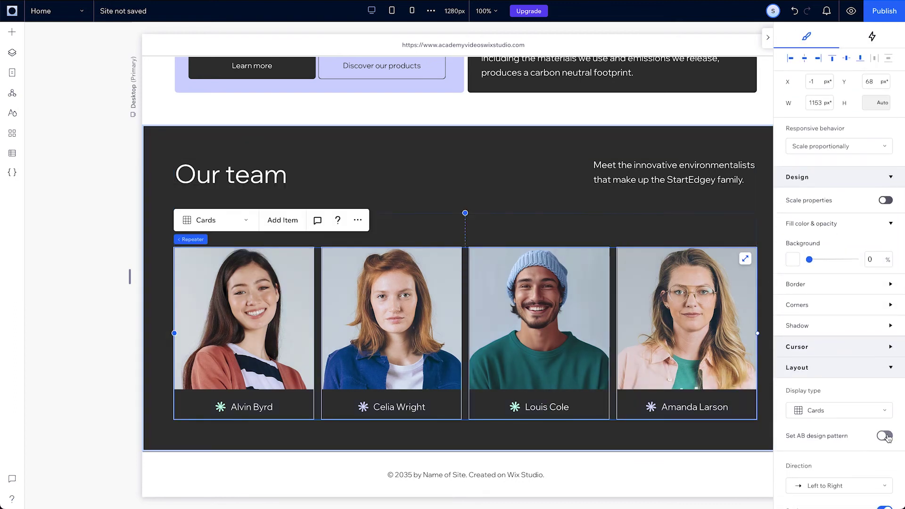
click(885, 436)
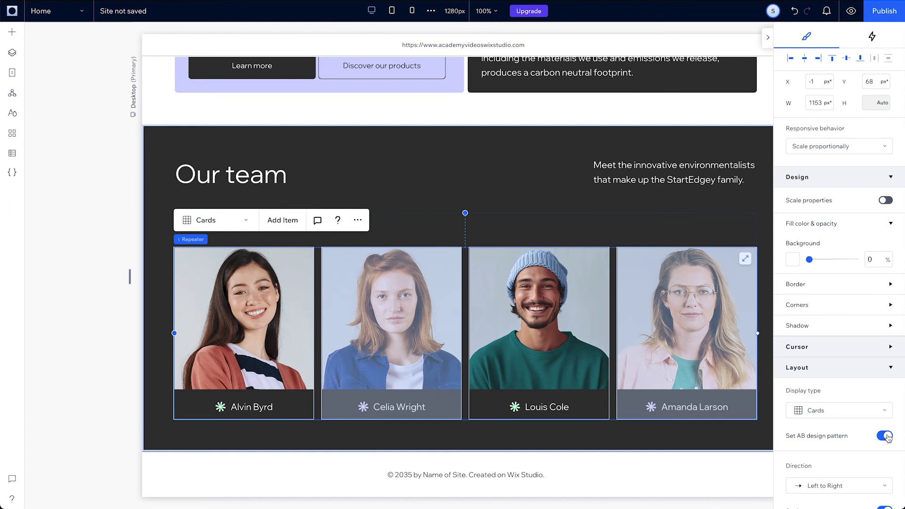
Give the second card's photo a 72 px corner radius
click(271, 305)
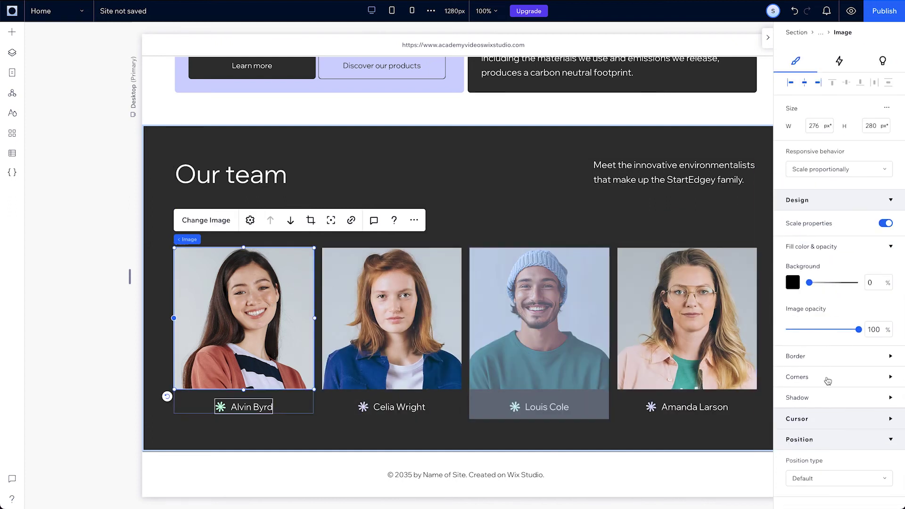
click(828, 379)
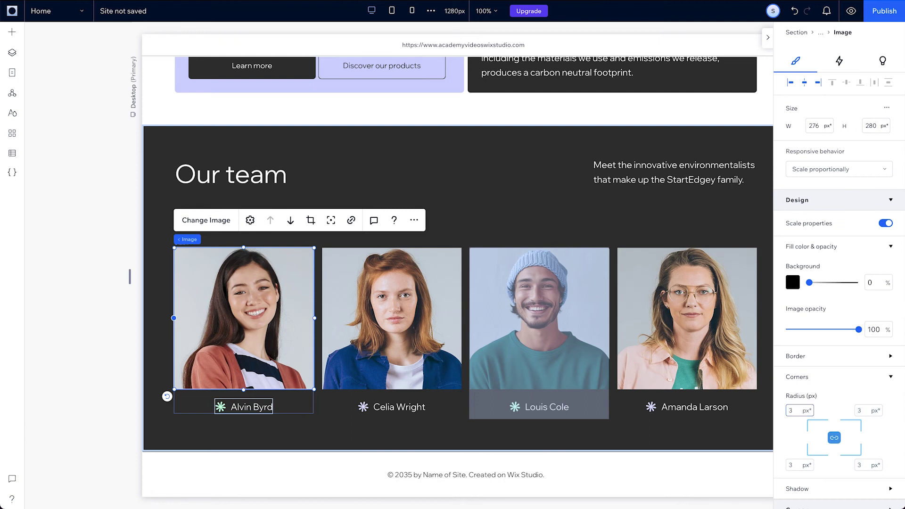
click(364, 322)
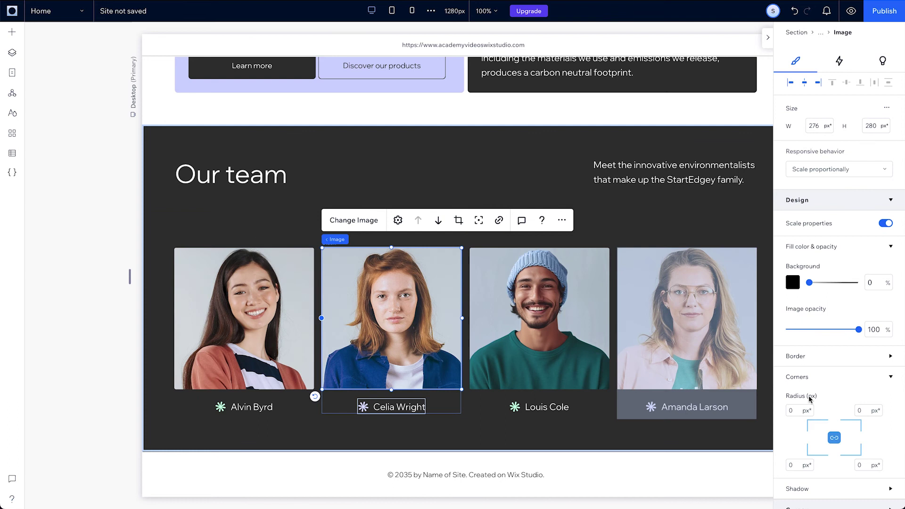
text(72)
key(Return)
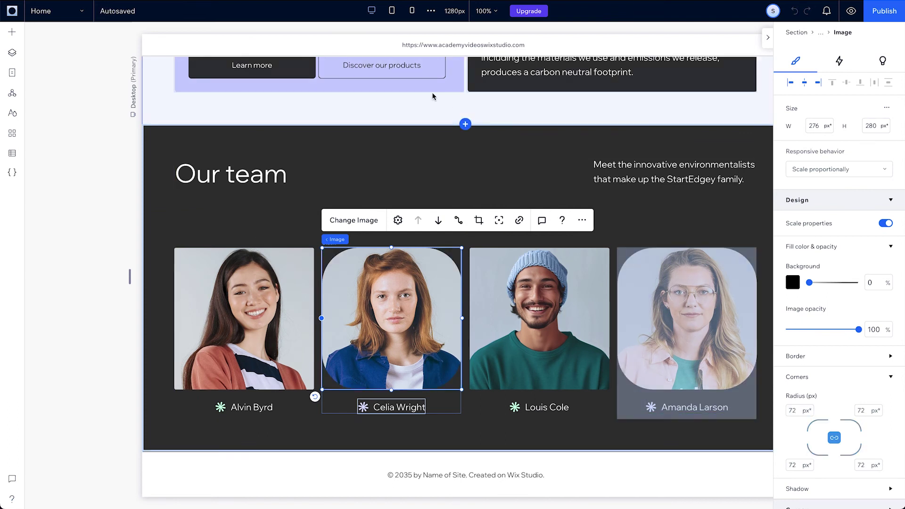
On the Tablet breakpoint, set the team repeater to 2 cards per row
click(392, 10)
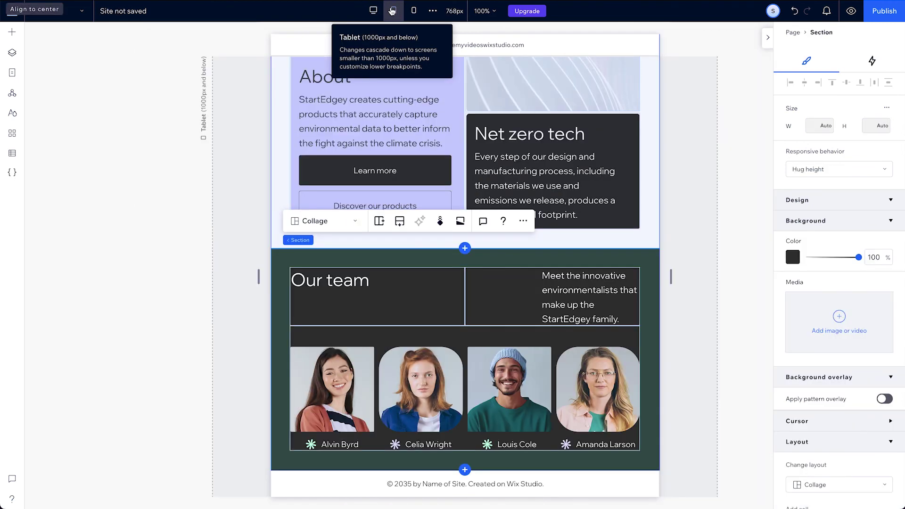
click(467, 381)
click(467, 380)
scroll(827, 433, down, 5)
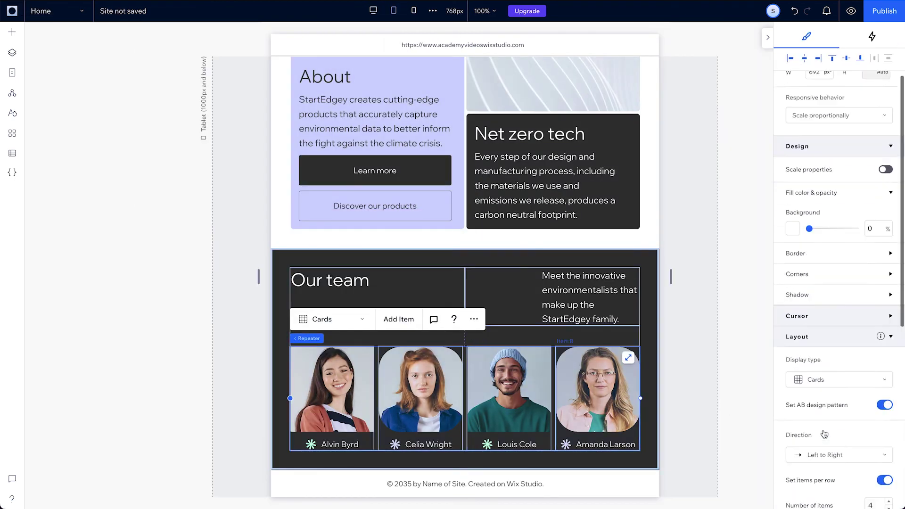
click(872, 416)
text(2)
key(Return)
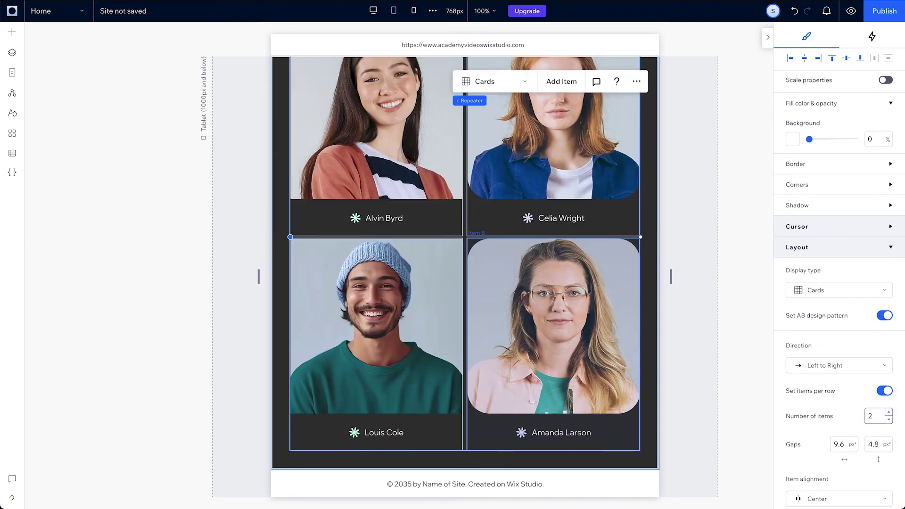
scroll(529, 300, up, 3)
Restack the section into rows and left-align the intro paragraph with a 2% top margin
click(518, 200)
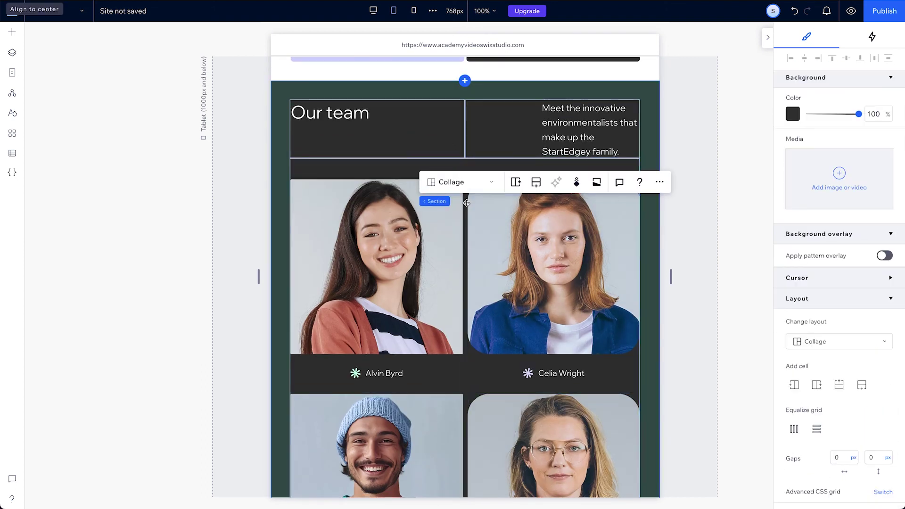
click(459, 183)
click(451, 146)
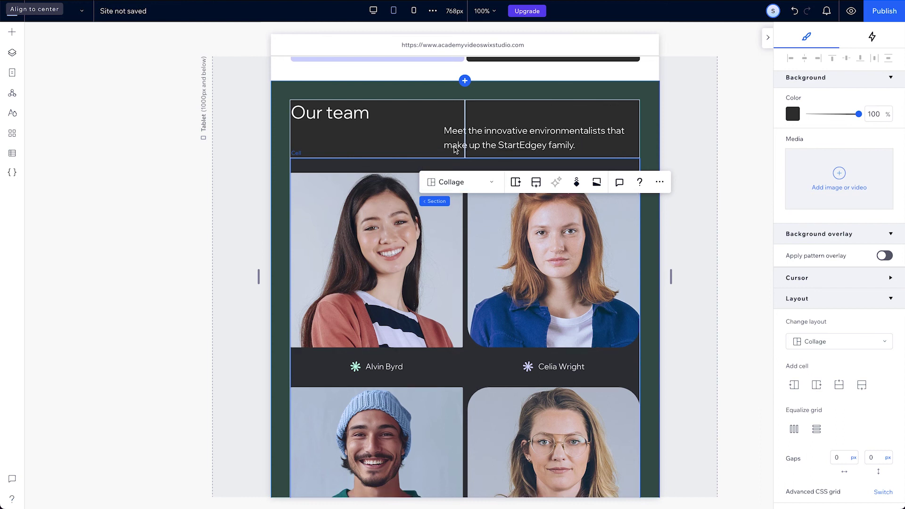
click(456, 147)
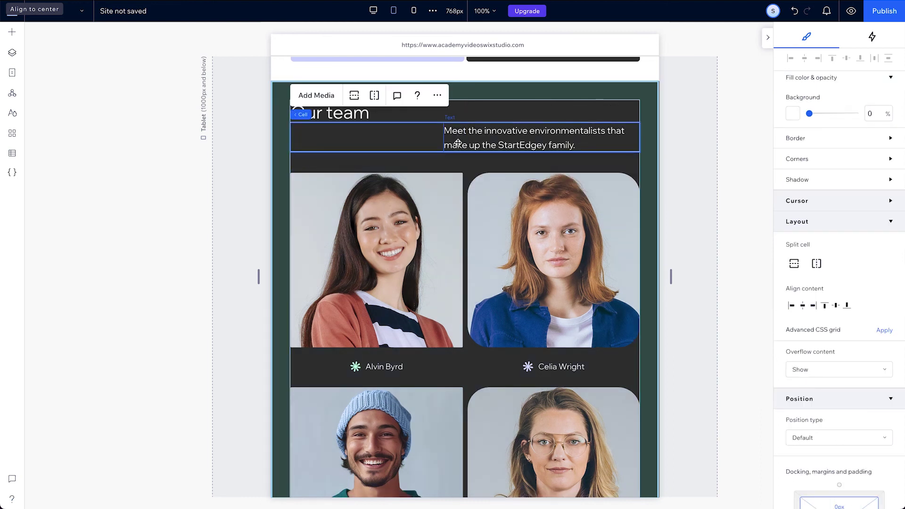
click(457, 142)
click(791, 83)
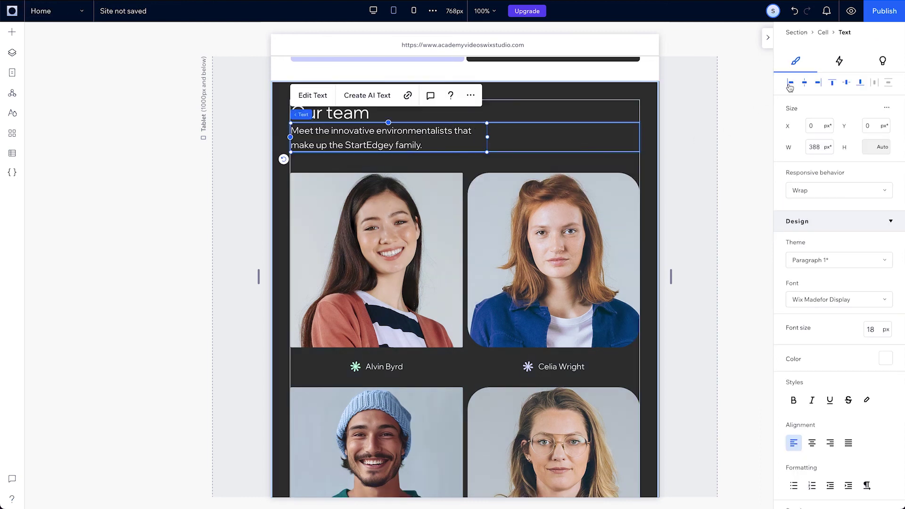
scroll(826, 372, down, 2)
click(825, 371)
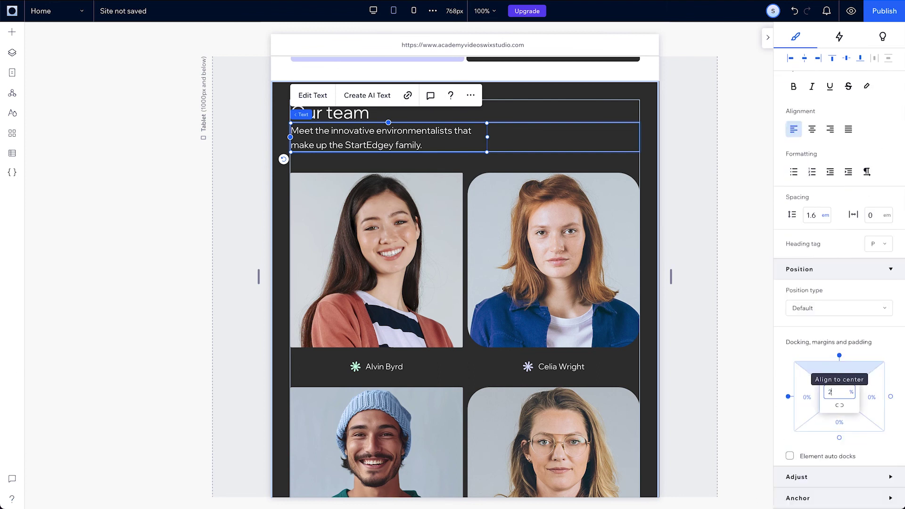
key(Return)
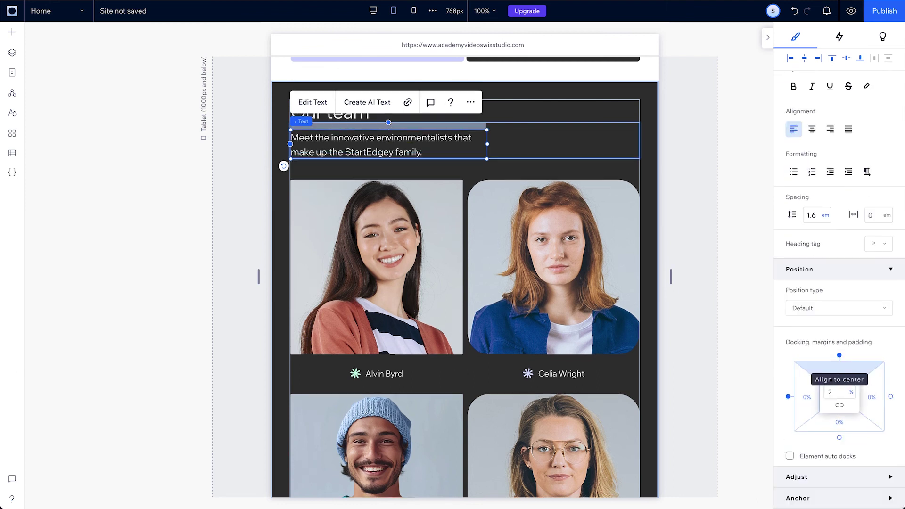
Round the second card's photo with 72 px corners on tablet
click(401, 298)
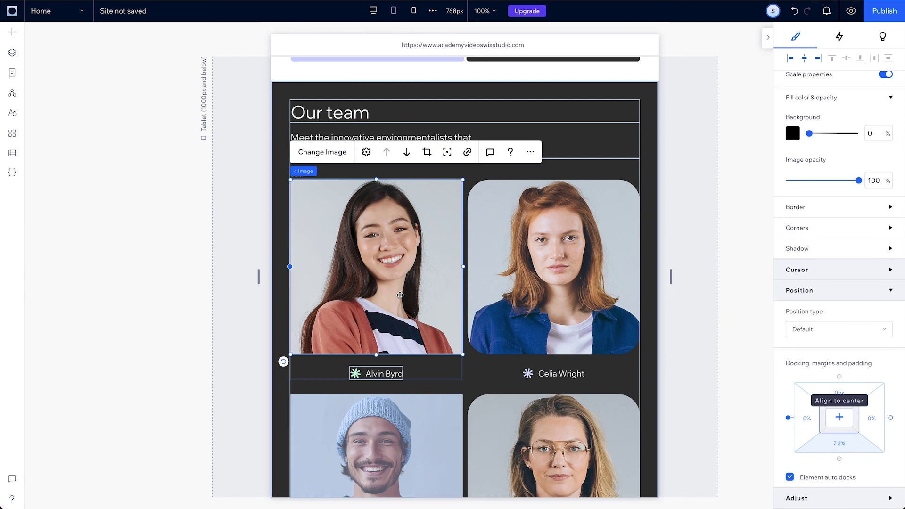
click(814, 226)
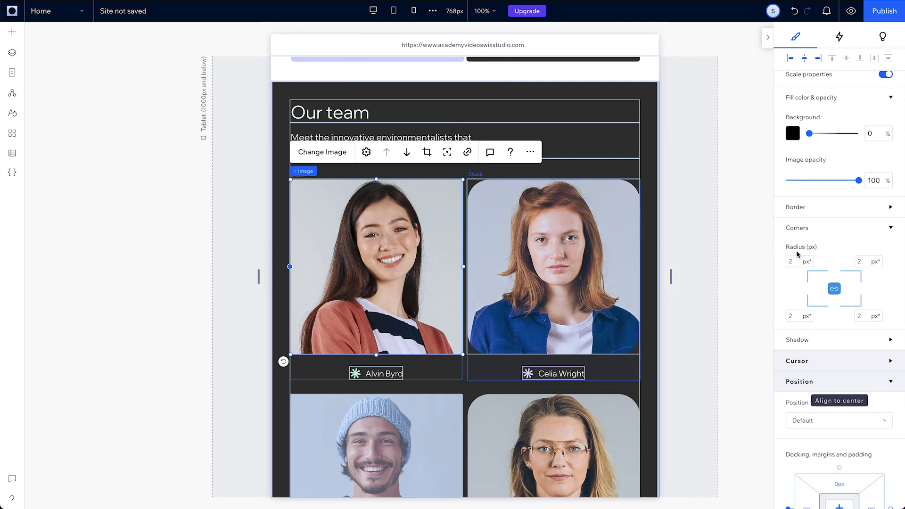
click(579, 238)
click(821, 229)
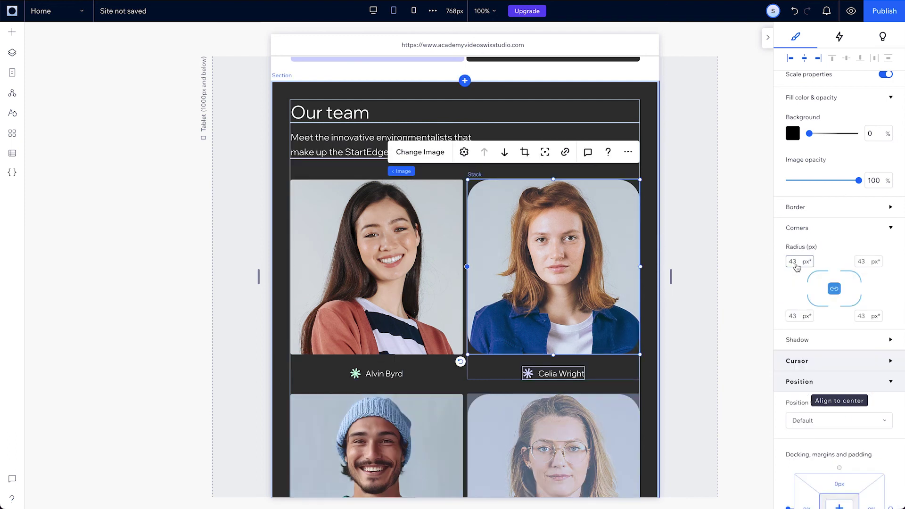
text(72)
key(Return)
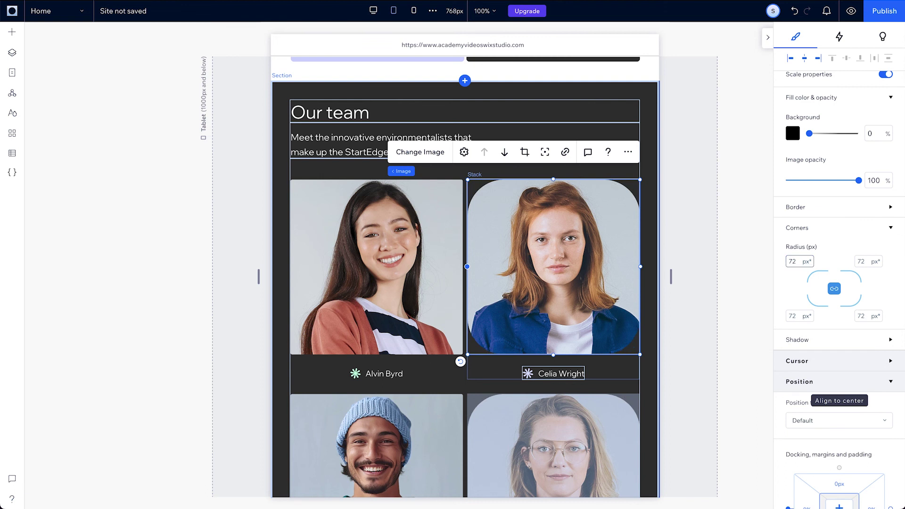
On Mobile, display the team repeater as a single-column List and stretch the intro paragraph full width
click(414, 10)
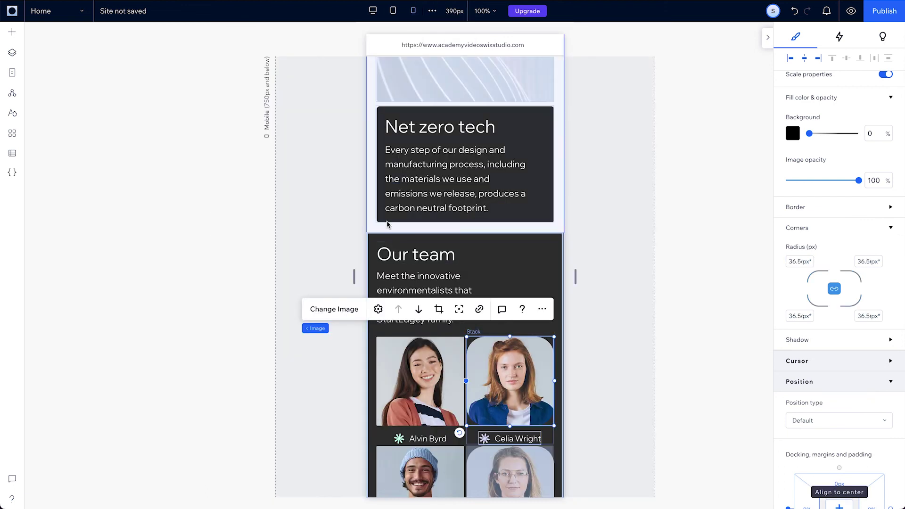
click(355, 329)
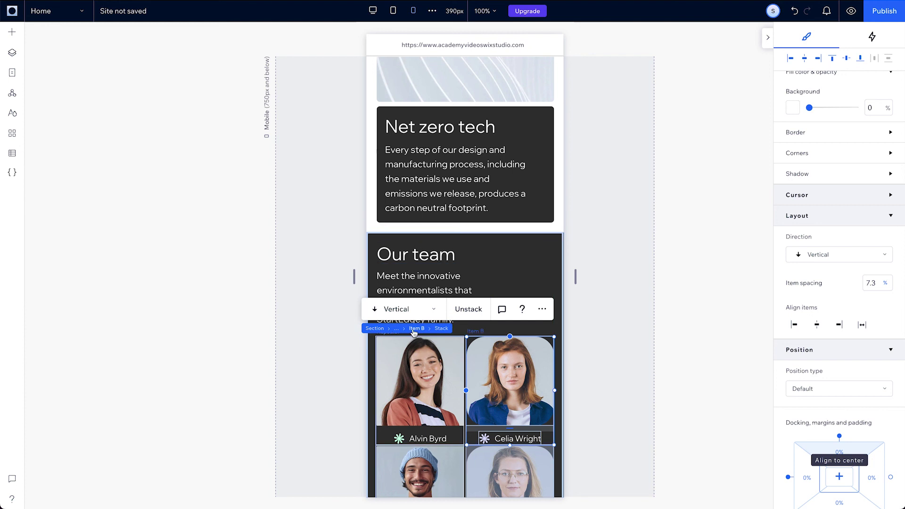
click(414, 332)
click(414, 332)
click(415, 309)
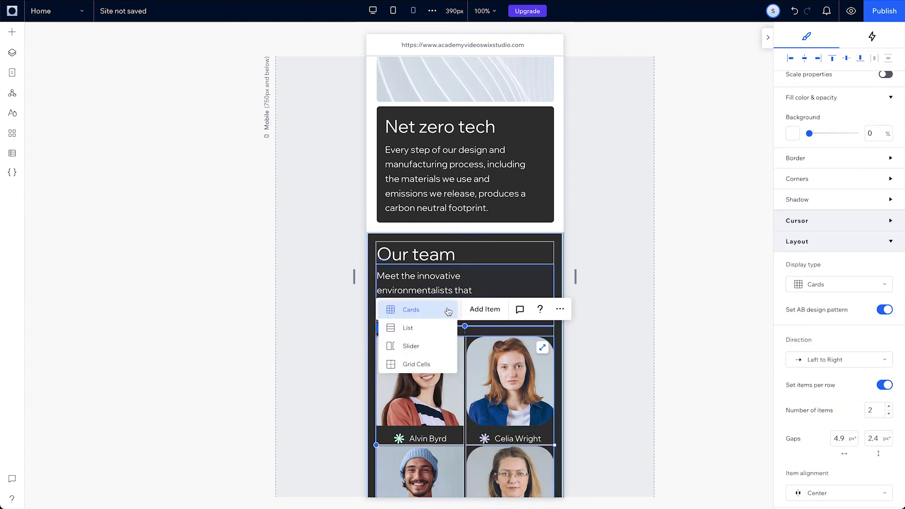
click(438, 328)
click(421, 297)
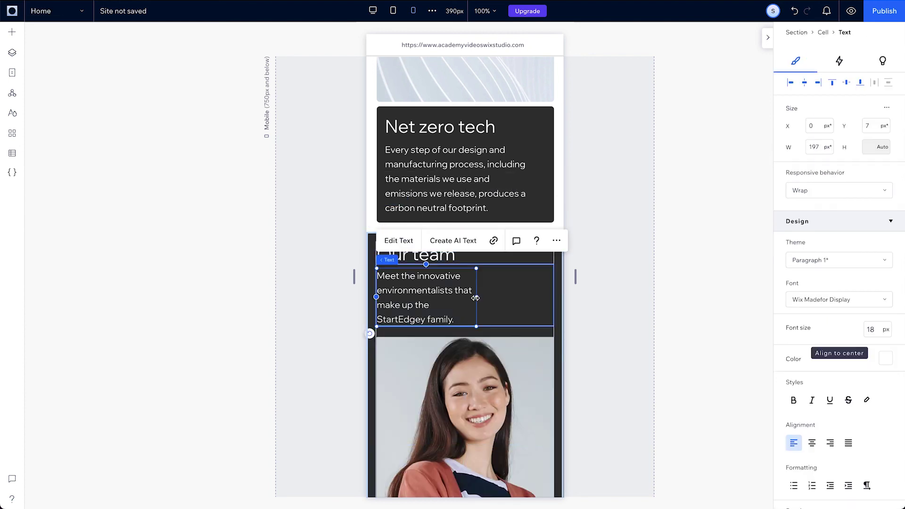
drag(476, 297, 550, 297)
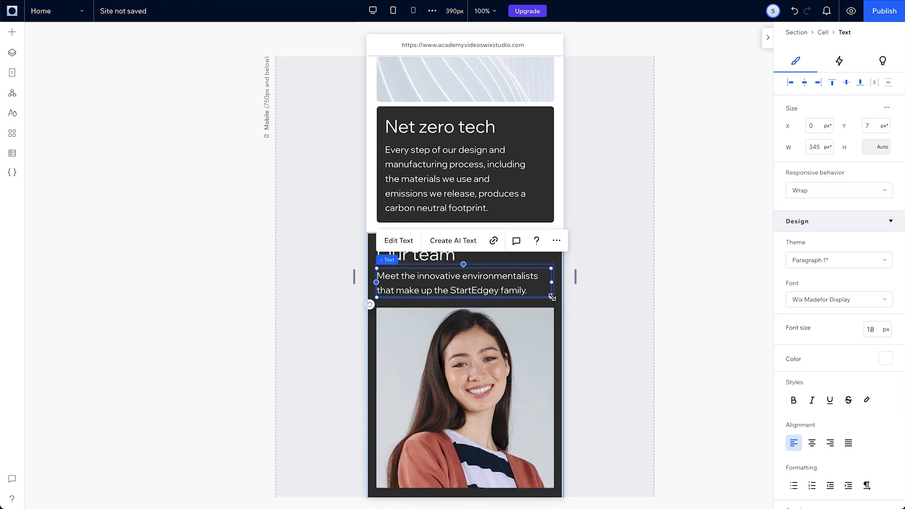
scroll(528, 350, down, 3)
Round the second card's photo to 72 px corners and left-align the member name labels
click(511, 309)
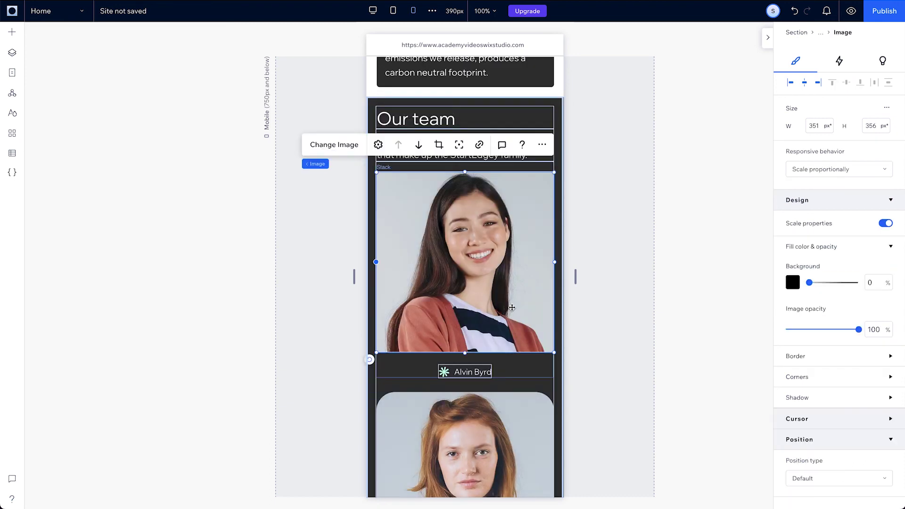
click(822, 379)
scroll(465, 330, down, 4)
click(465, 273)
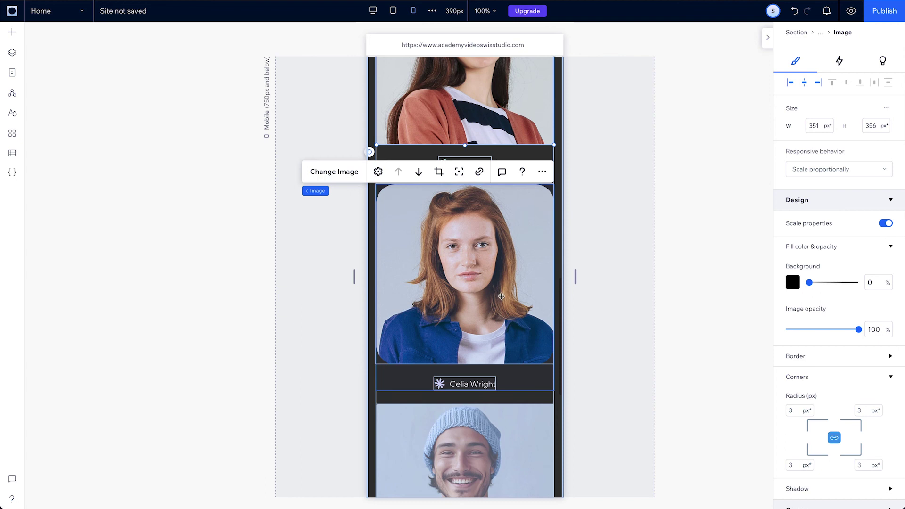
click(816, 379)
key(Return)
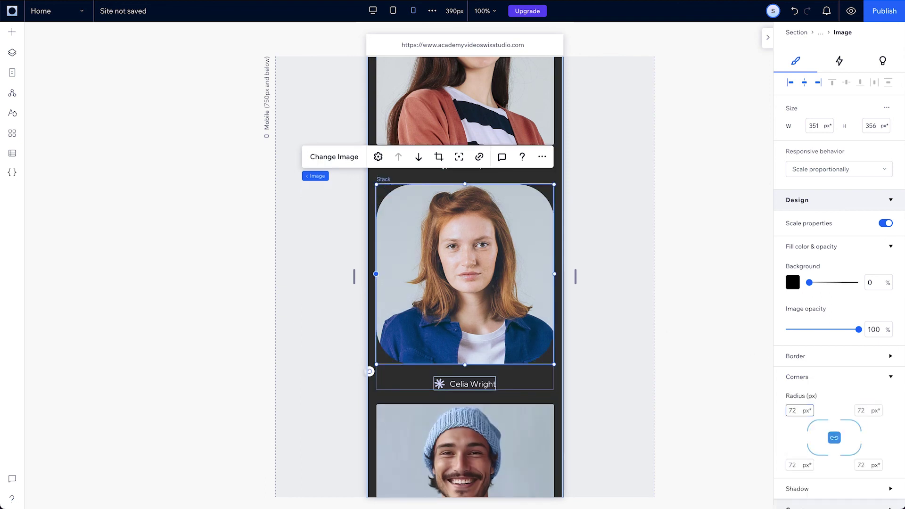
key(Tab)
click(789, 83)
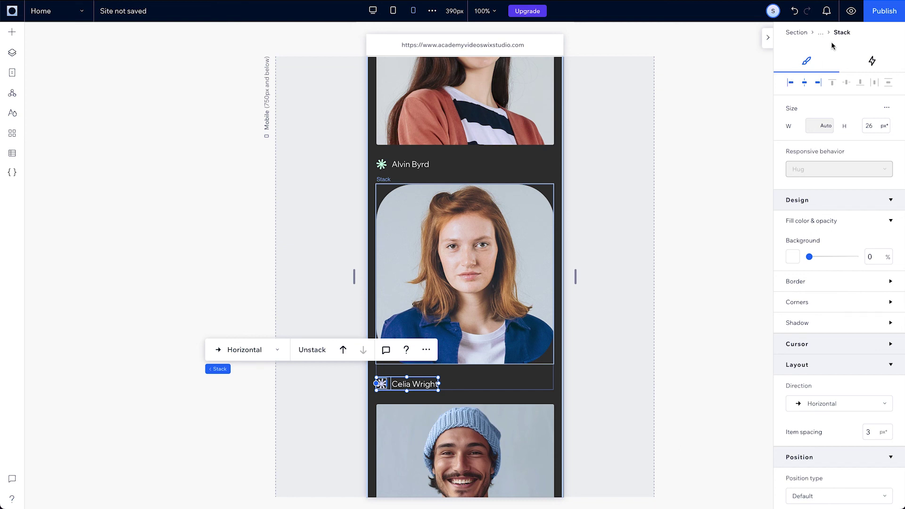
Preview the site, scroll up to Our team, and widen the mobile preview to 398 px
click(850, 11)
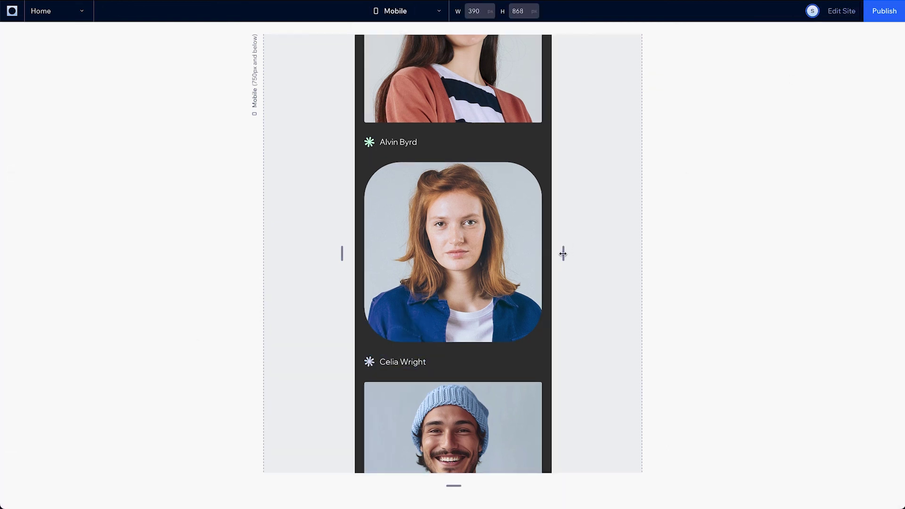
scroll(504, 256, up, 5)
drag(563, 255, 567, 295)
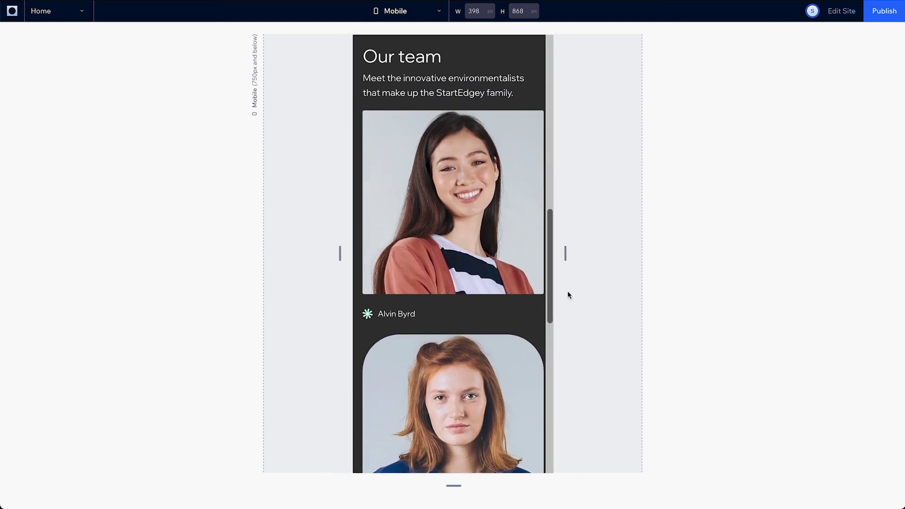